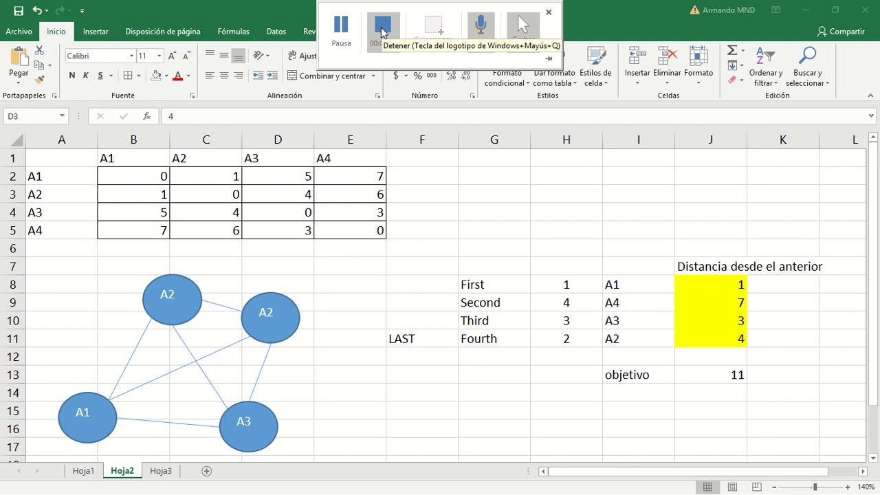
pyautogui.click(382, 31)
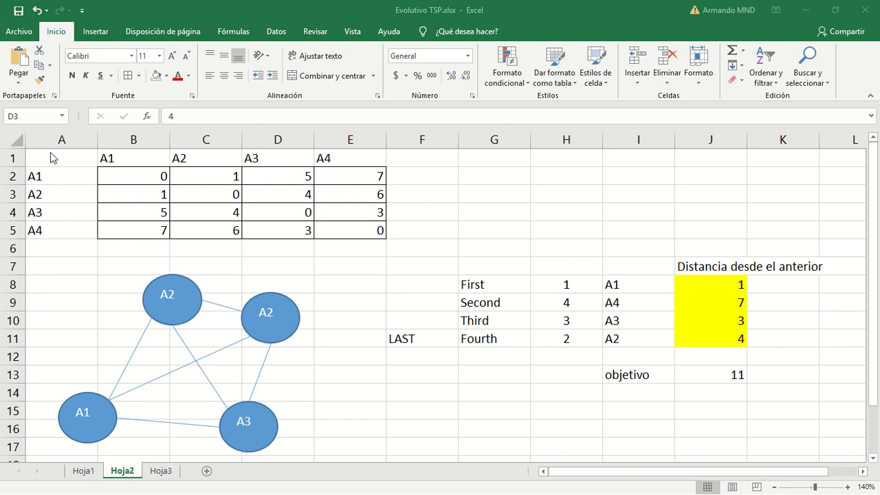
# Examine the distance matrix for points A1 to A4 in A1:E5, including the distances in B2:E5.
pyautogui.moveTo(59, 157); pyautogui.dragTo(377, 231)
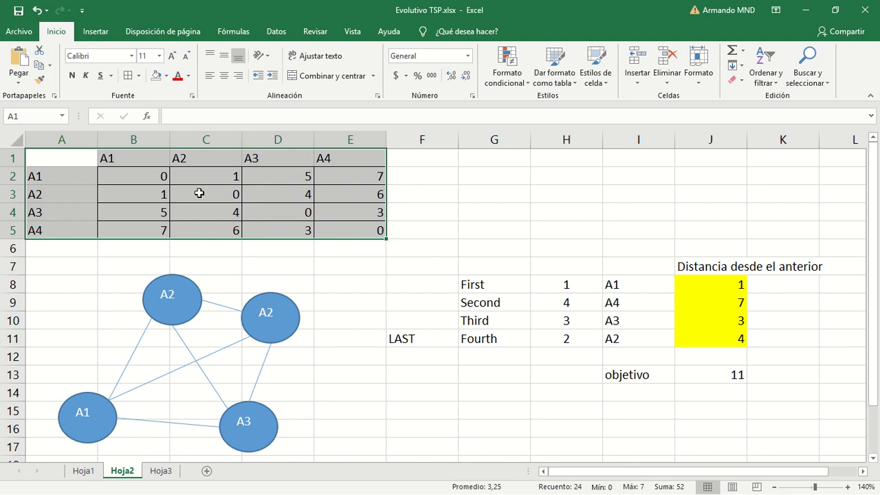
pyautogui.click(251, 180)
pyautogui.moveTo(120, 172); pyautogui.dragTo(362, 222)
pyautogui.click(361, 229)
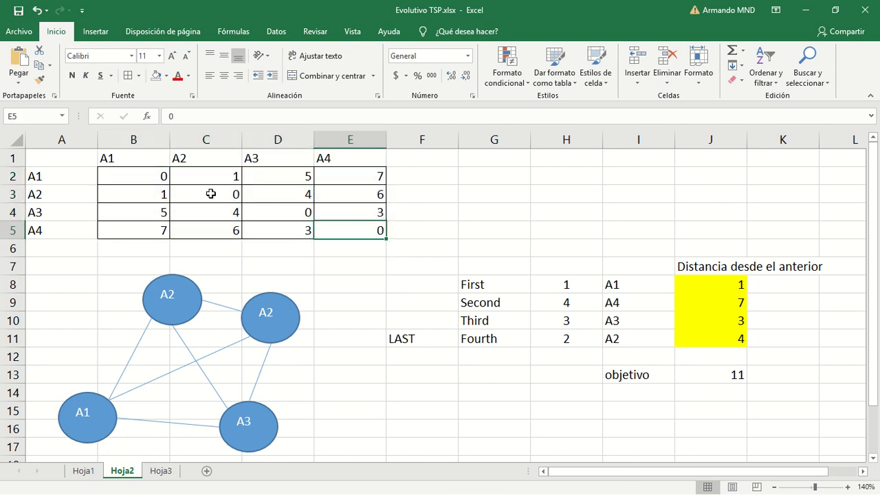
pyautogui.moveTo(147, 173); pyautogui.dragTo(377, 229)
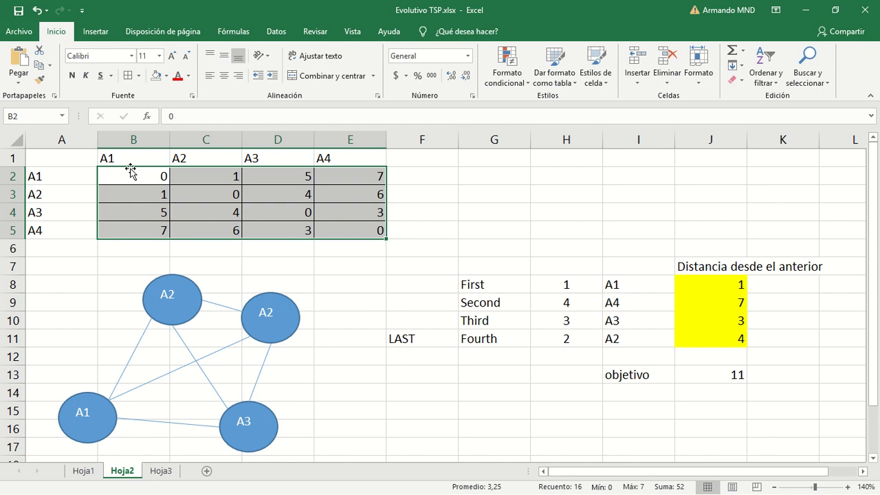
pyautogui.click(197, 182)
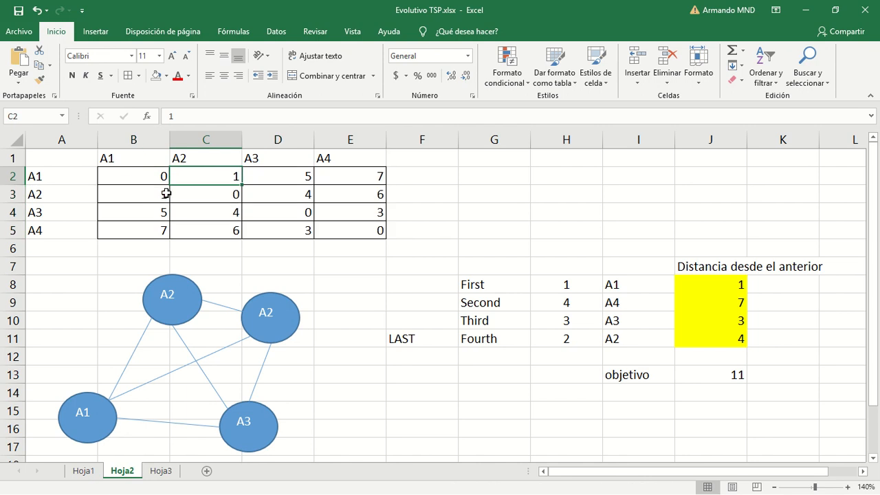
pyautogui.moveTo(130, 177); pyautogui.dragTo(375, 232)
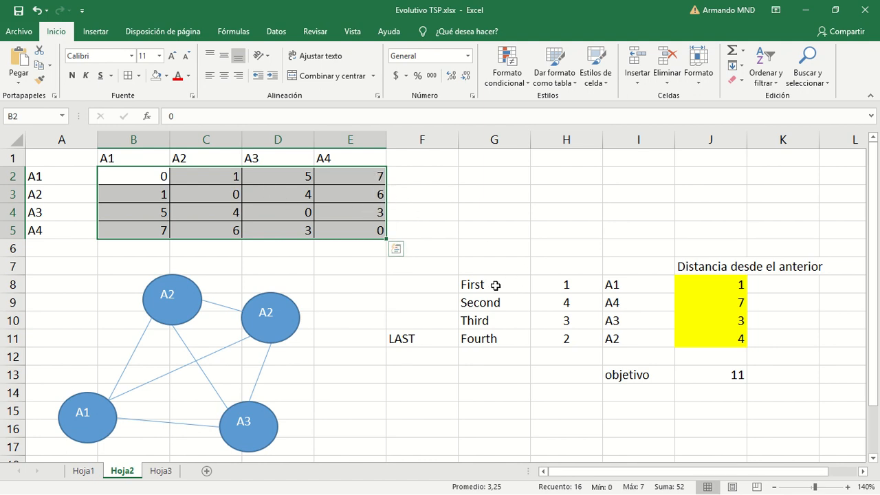
# Review the visiting positions First to Fourth in G8:G11 and the city number assigned to each in H8:H11.
pyautogui.moveTo(495, 283); pyautogui.dragTo(497, 338)
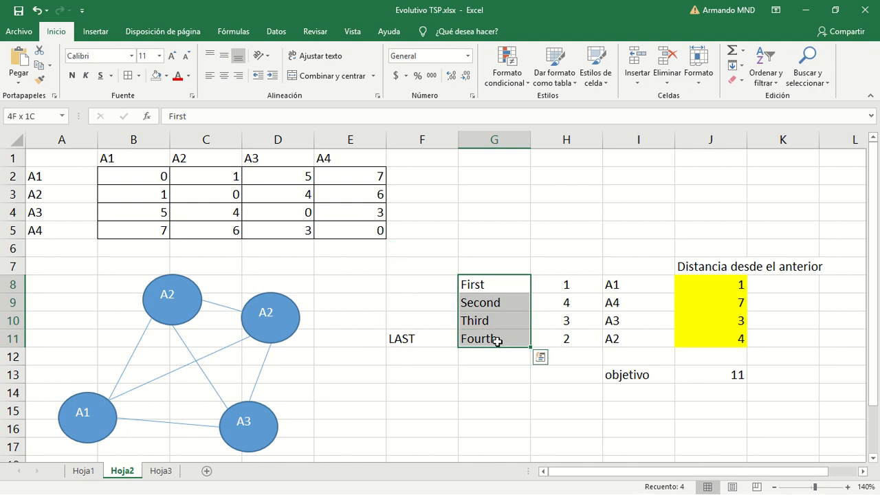
pyautogui.click(559, 282)
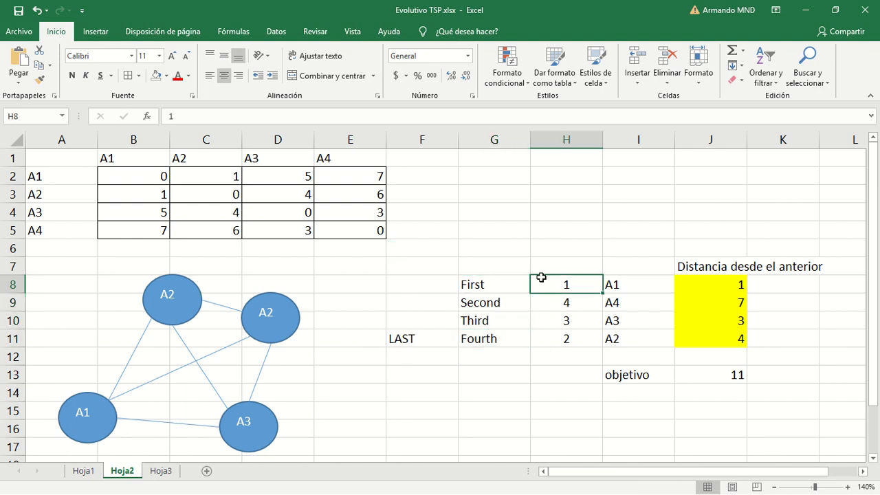
pyautogui.click(572, 311)
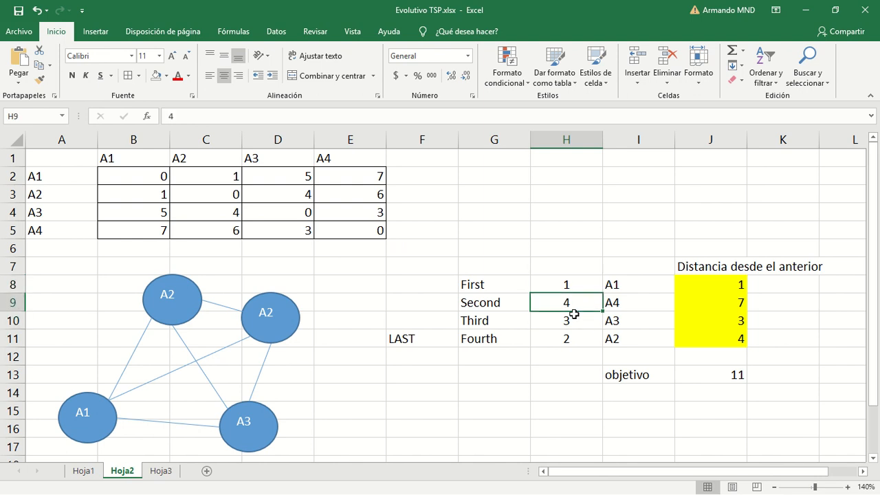
pyautogui.click(574, 314)
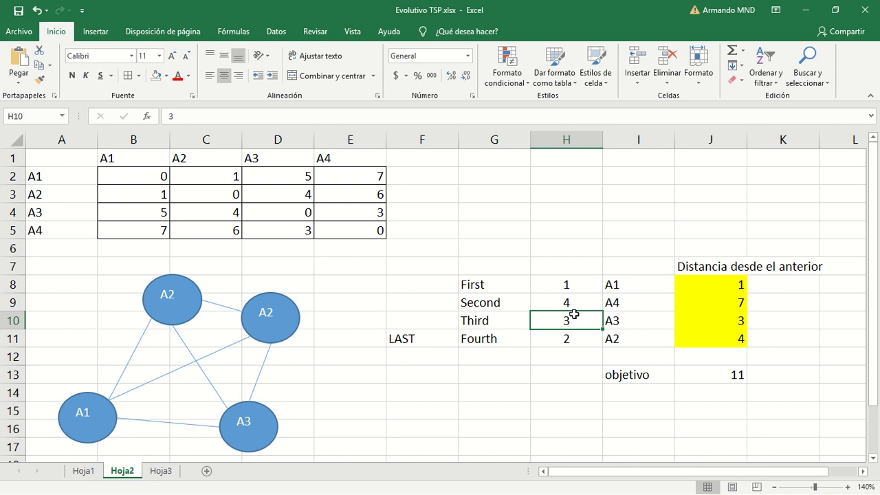
pyautogui.press('Down')
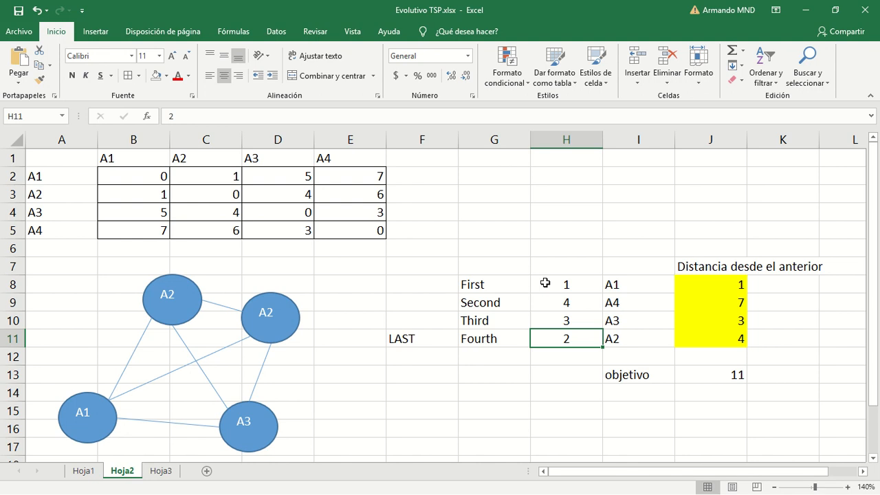
pyautogui.click(572, 282)
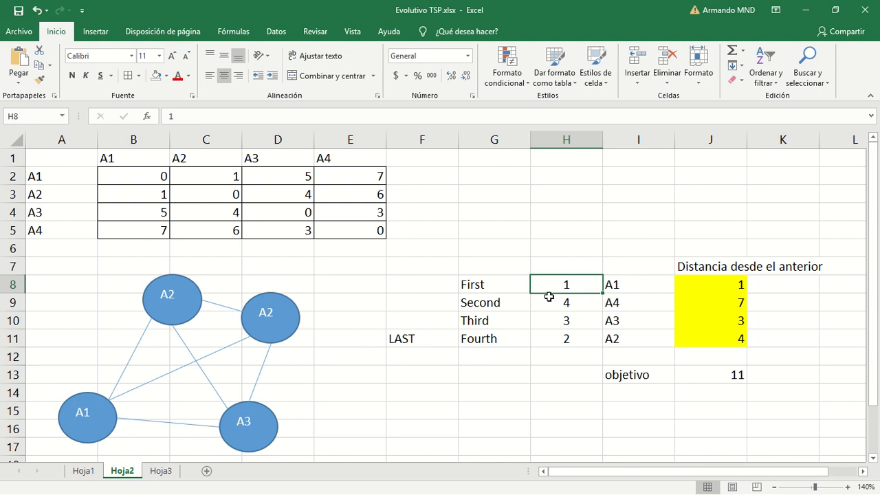
pyautogui.click(503, 289)
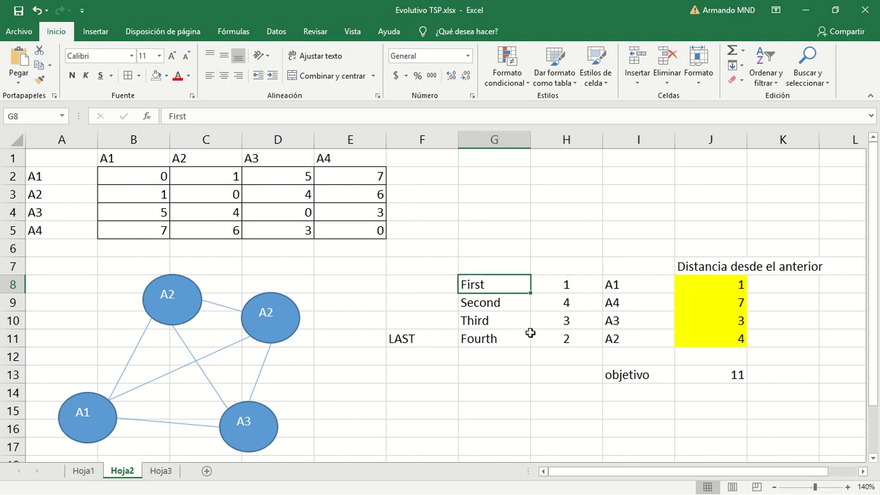
pyautogui.click(503, 263)
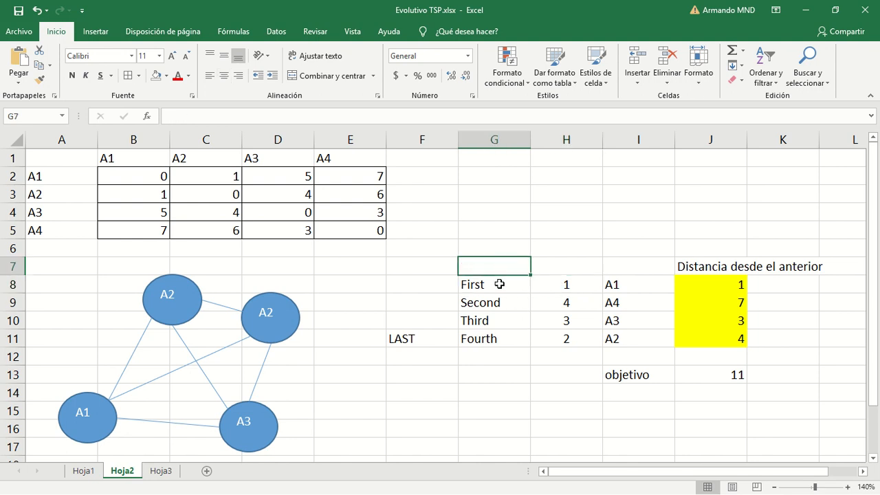
pyautogui.moveTo(499, 285); pyautogui.dragTo(497, 337)
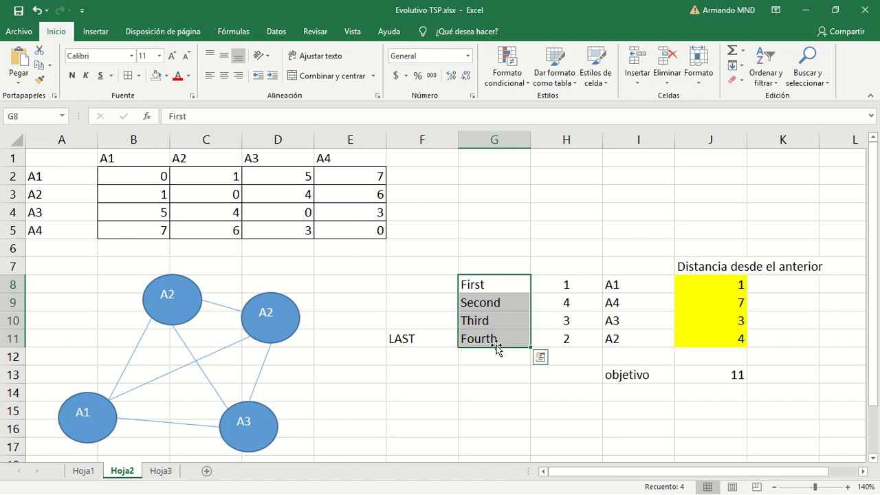
pyautogui.click(495, 341)
# Set the First stop in H8 to 4 and the Second stop in H9 to 1.
pyautogui.click(565, 288)
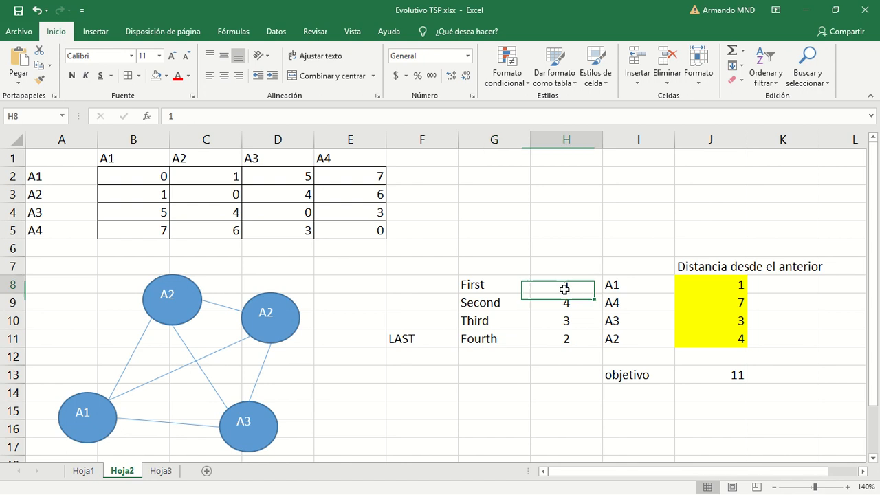
pyautogui.press('Down')
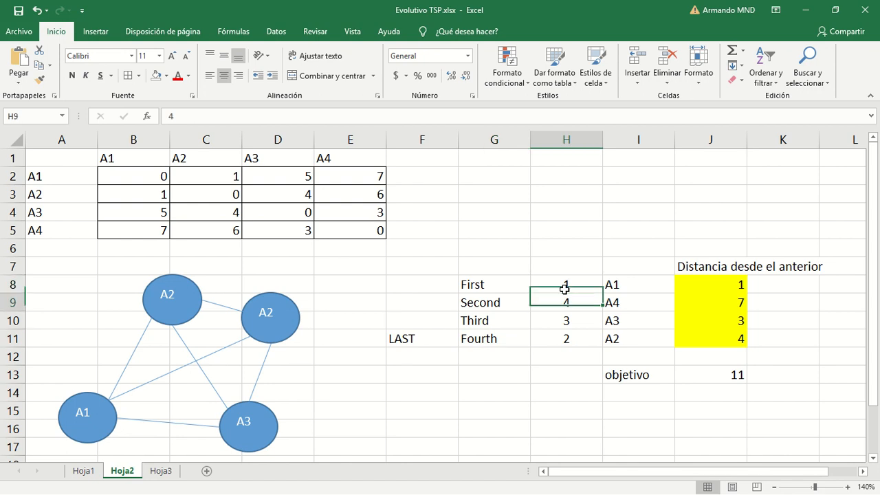
pyautogui.press('Up')
pyautogui.press('Down')
pyautogui.press('Up')
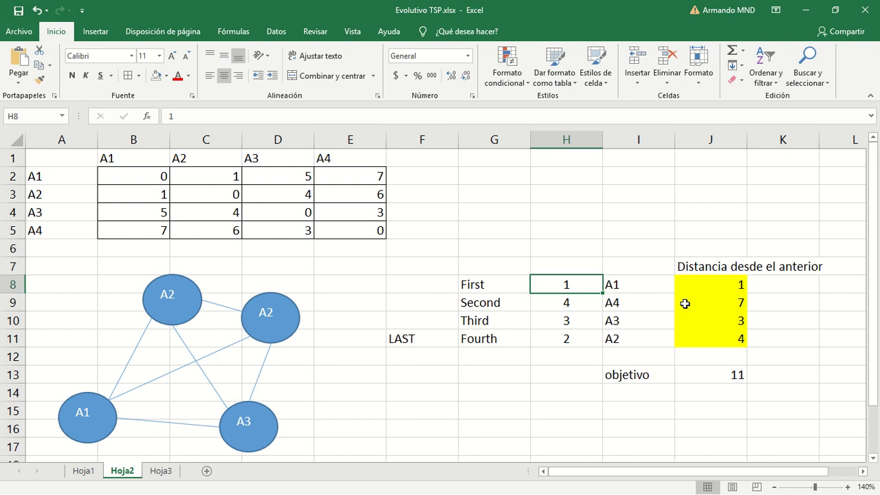
pyautogui.write('4')
pyautogui.press('Return')
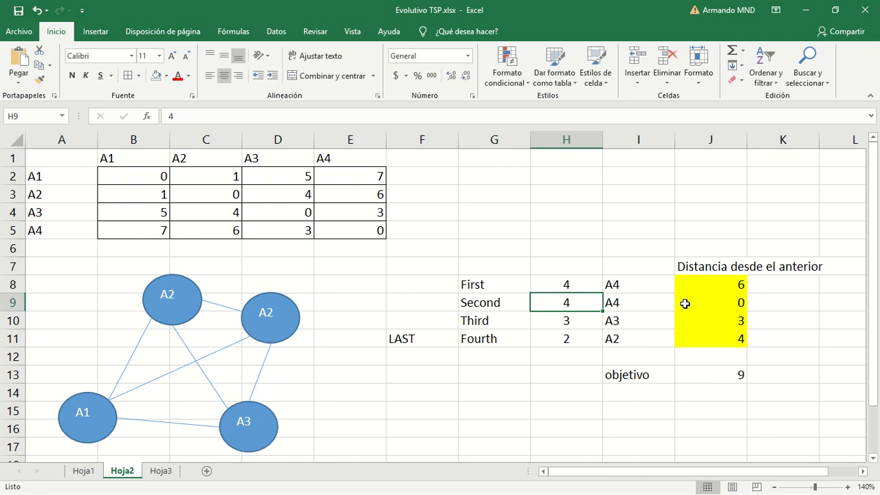
pyautogui.write('1')
pyautogui.press('Return')
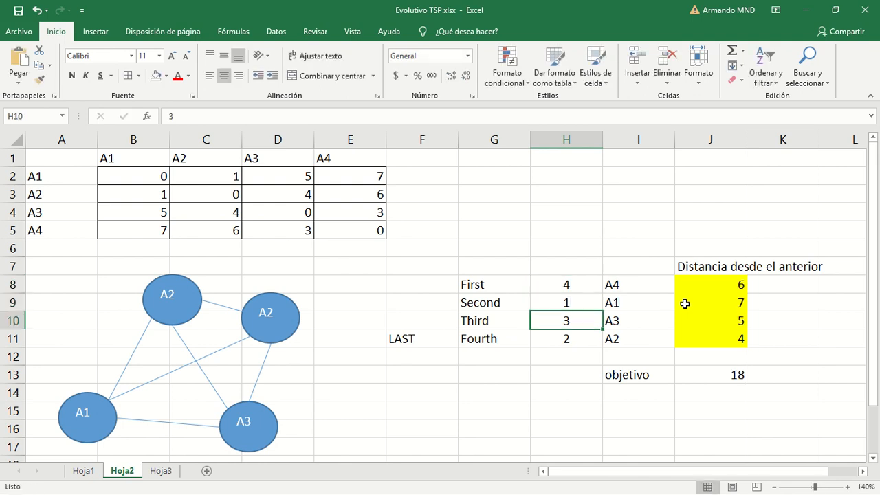
pyautogui.press('Return')
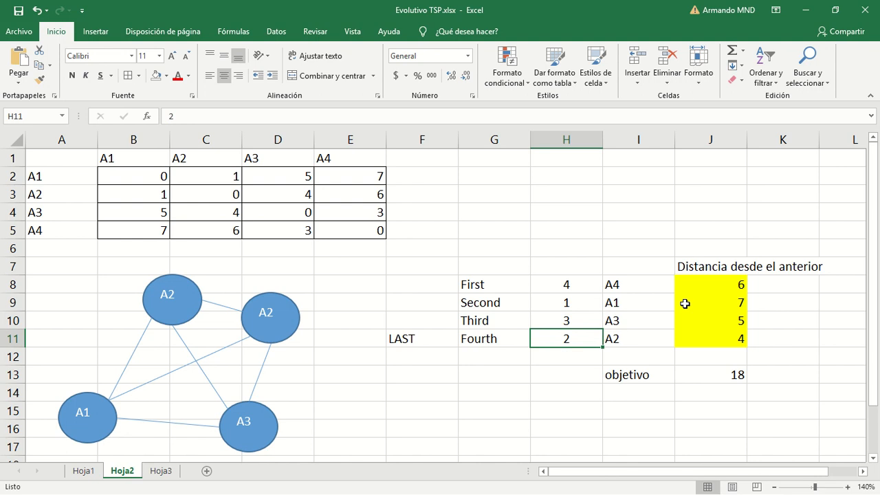
# Inspect the INDICE formula in I8, examining its lookup range $A$2:$A$5 and its row argument H8.
pyautogui.press('Up')
pyautogui.press('Up')
pyautogui.press('Up')
pyautogui.click(618, 284)
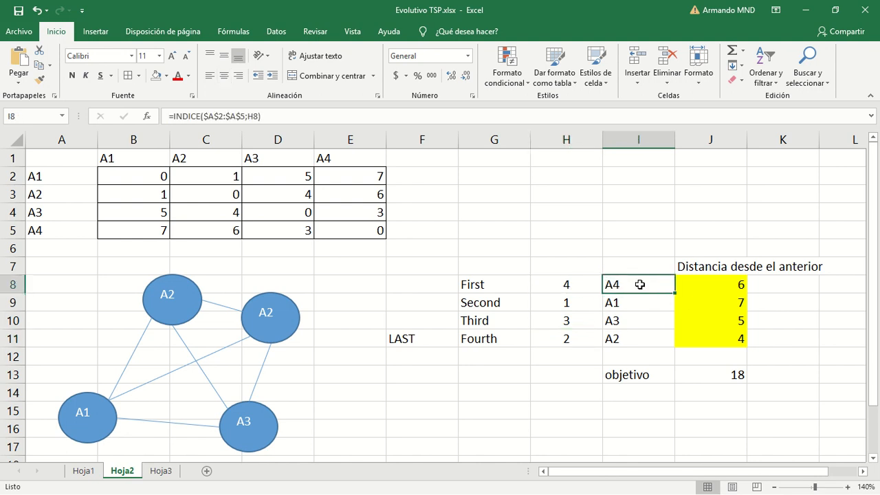
pyautogui.moveTo(637, 282); pyautogui.dragTo(637, 330)
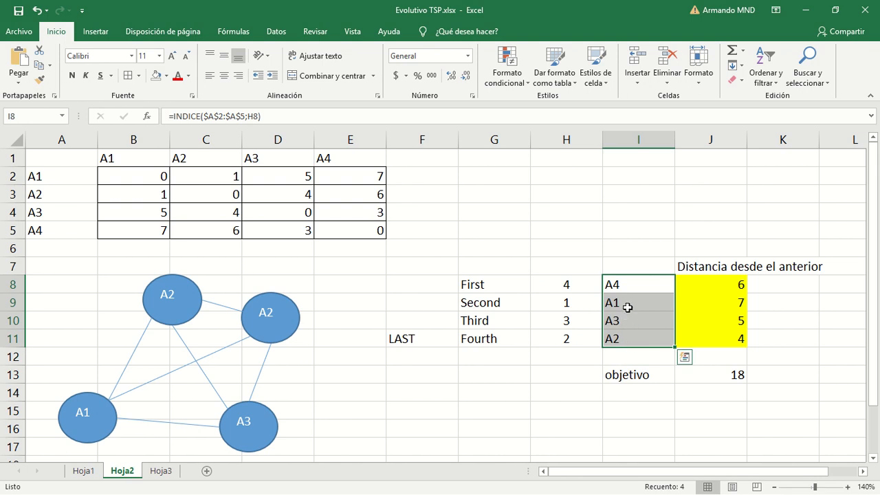
pyautogui.click(625, 284)
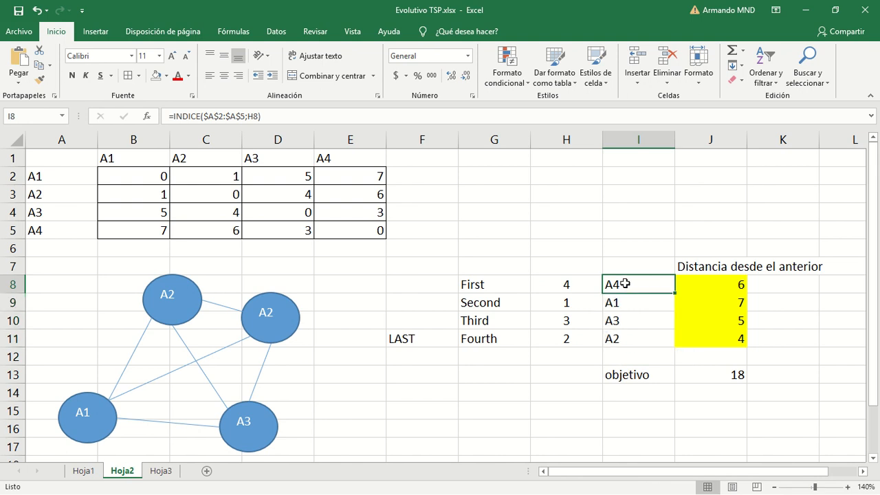
pyautogui.doubleClick(625, 284)
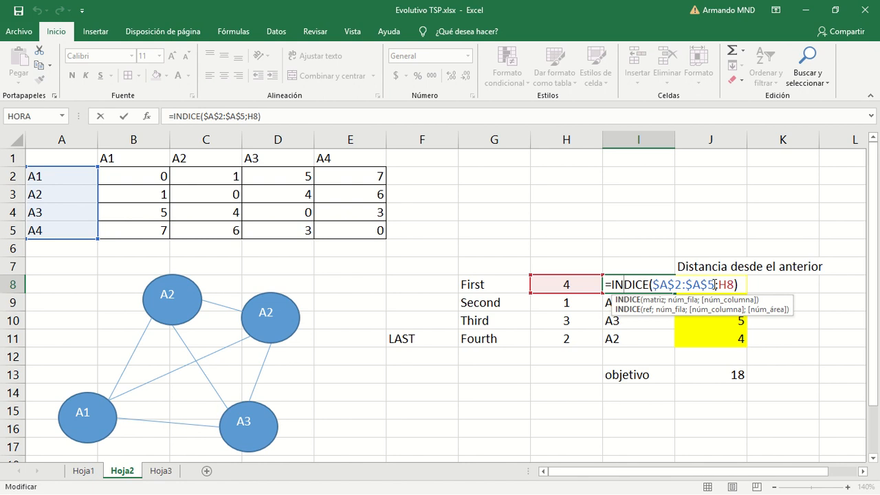
pyautogui.moveTo(714, 284); pyautogui.dragTo(653, 284)
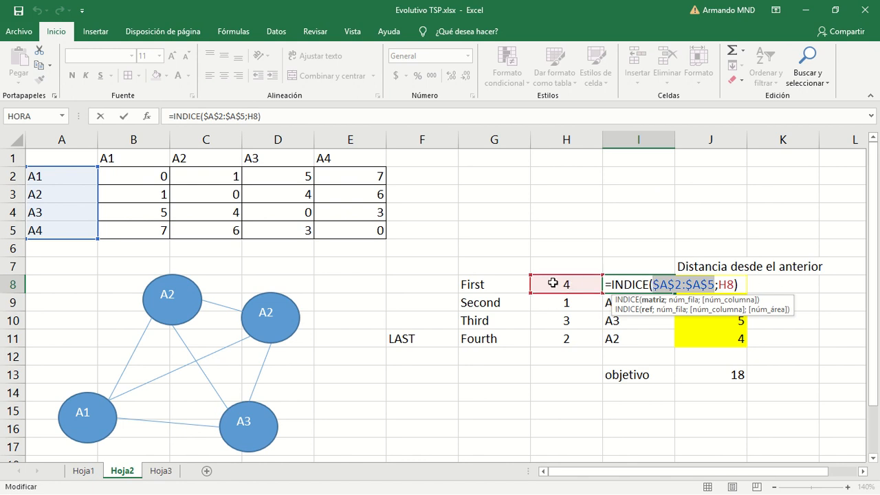
pyautogui.click(726, 282)
pyautogui.doubleClick(726, 282)
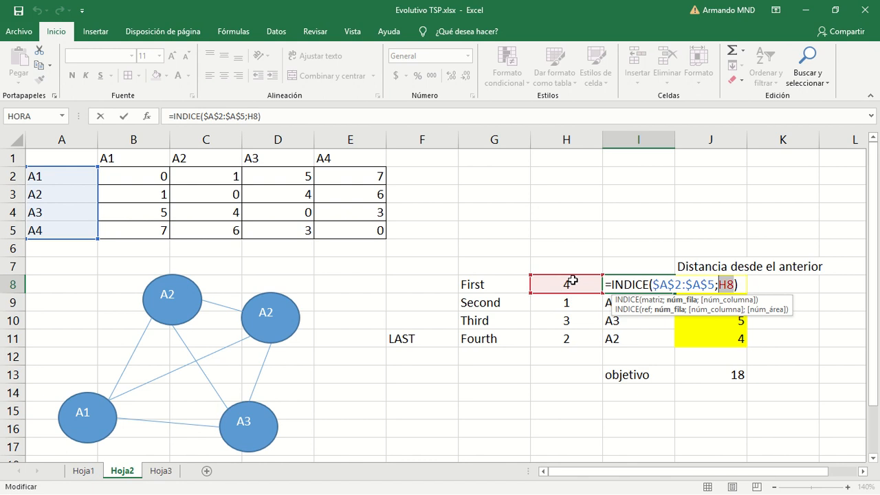
pyautogui.press('Return')
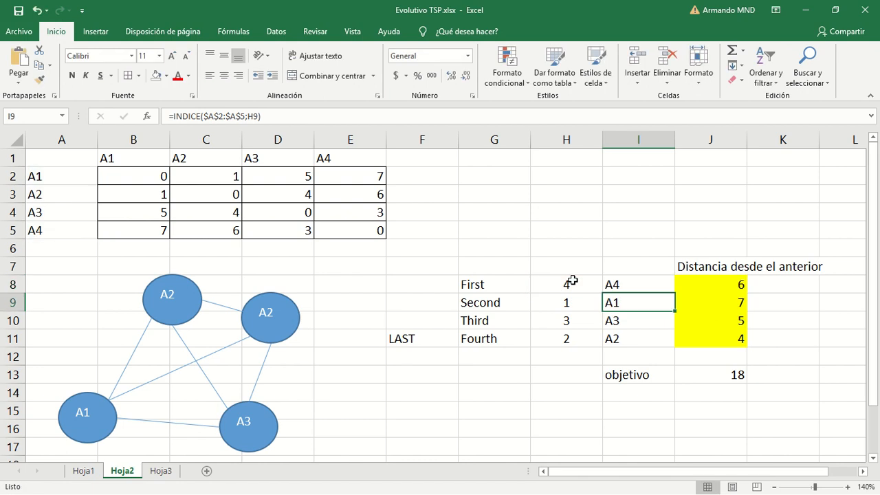
pyautogui.click(616, 283)
pyautogui.doubleClick(626, 283)
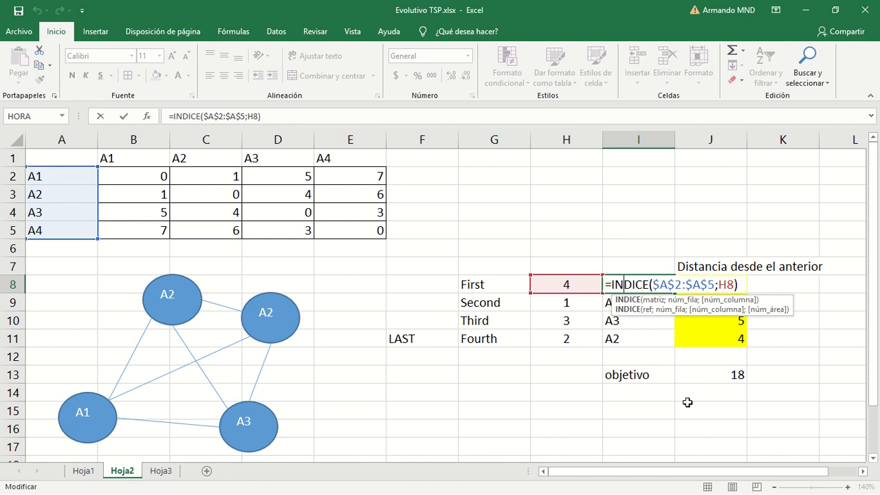
pyautogui.press('Return')
# Set the First stop in H8 to 3 and the Third stop in H10 to 4.
pyautogui.click(575, 286)
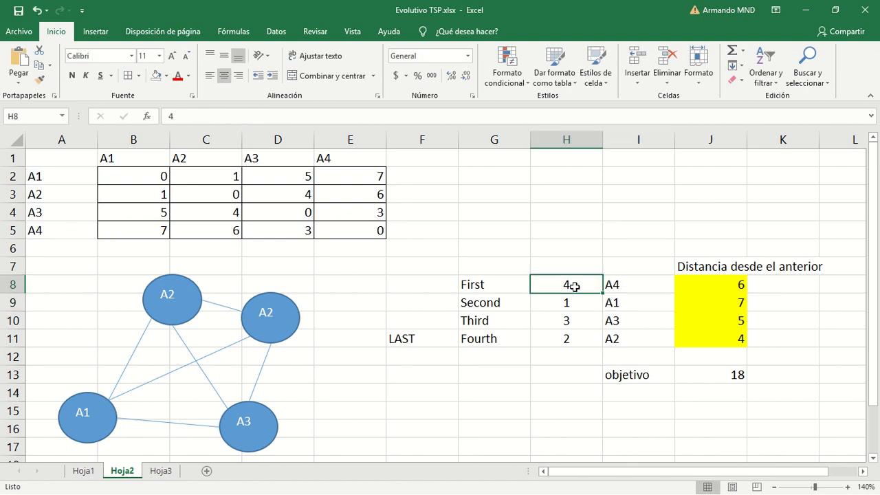
pyautogui.write('3')
pyautogui.click(566, 319)
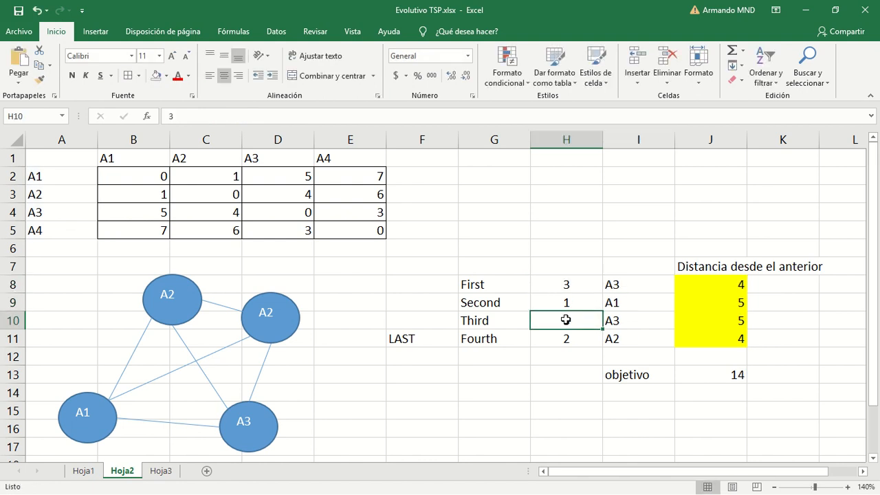
pyautogui.write('4')
pyautogui.press('Return')
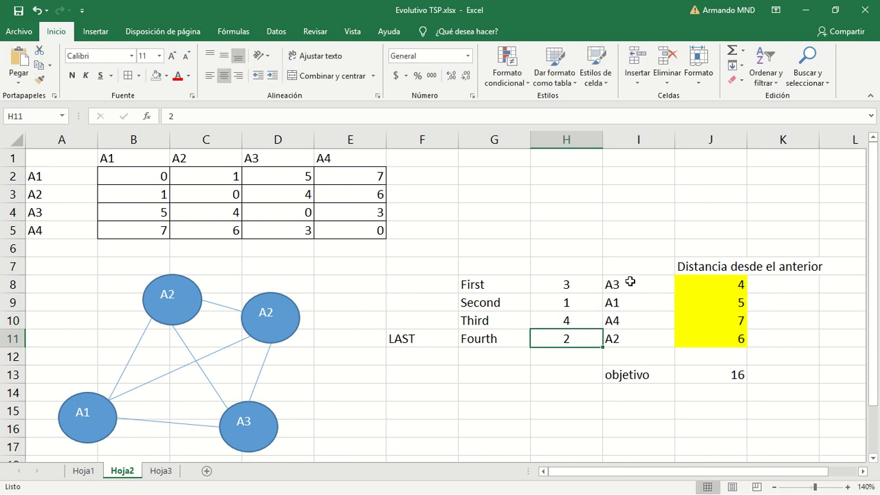
# Check the city names looked up in I8:I11 and the "Distancia desde el anterior" heading in J7.
pyautogui.moveTo(629, 284); pyautogui.dragTo(632, 340)
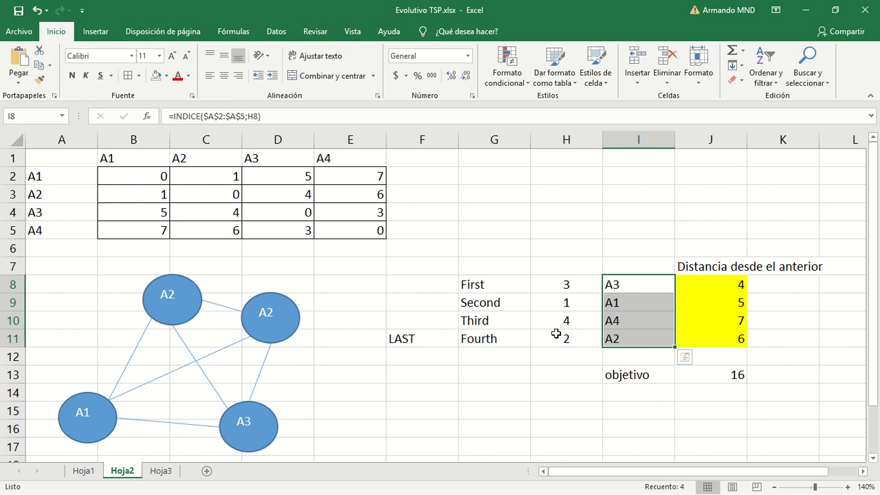
pyautogui.click(638, 268)
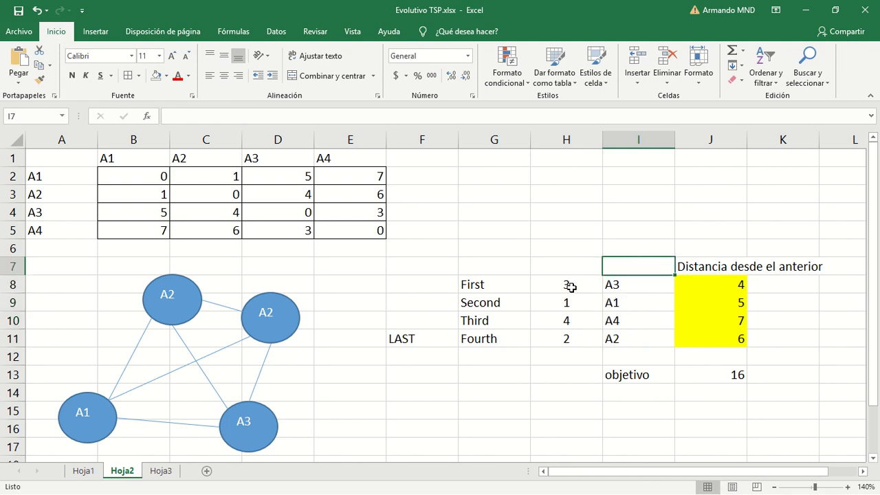
pyautogui.click(721, 260)
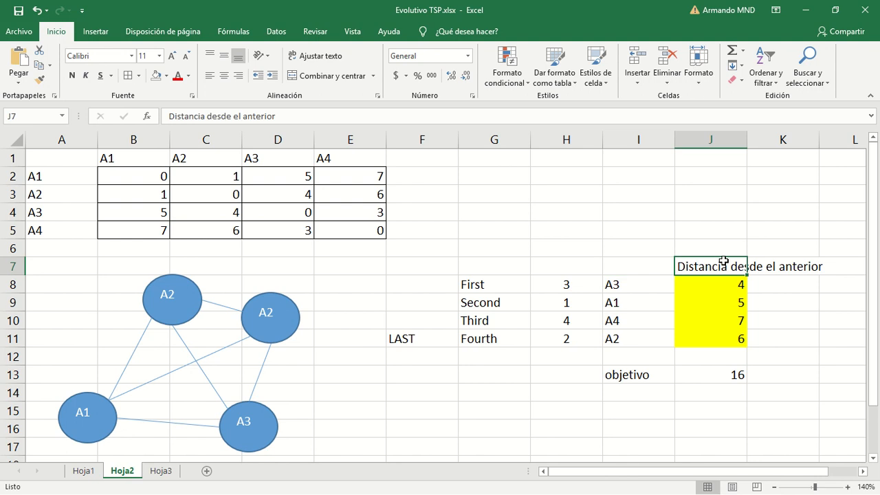
# Widen column J by fitting it to the "Distancia desde el anterior" heading, and narrow it slightly.
pyautogui.doubleClick(747, 139)
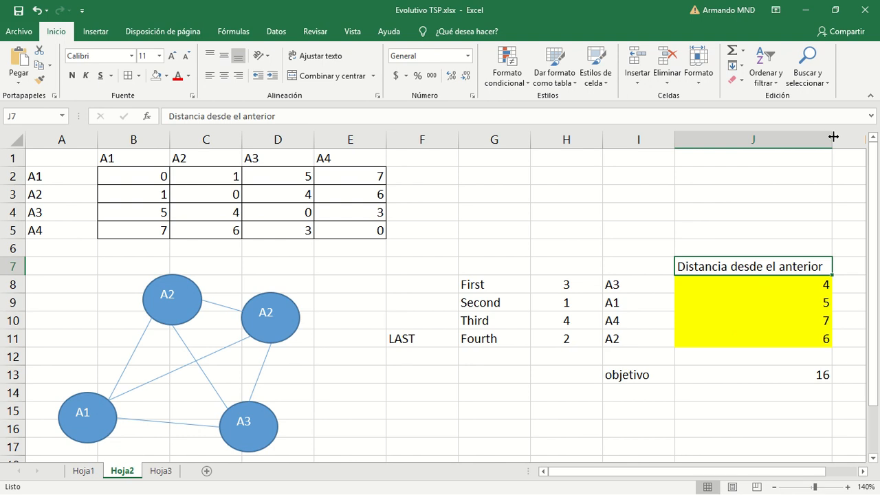
pyautogui.moveTo(832, 138); pyautogui.dragTo(776, 147)
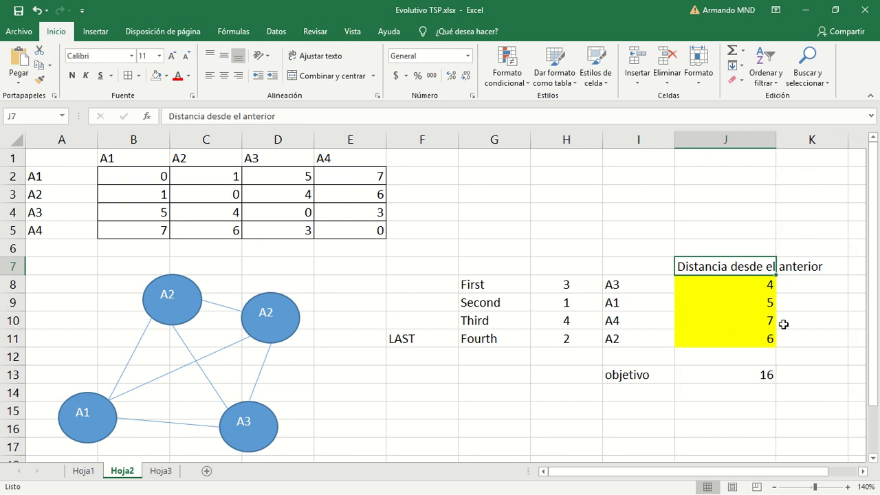
# Inspect the INDICE formula in J8 against the city labels A2:A5 and the full distance matrix A1:E5.
pyautogui.click(738, 286)
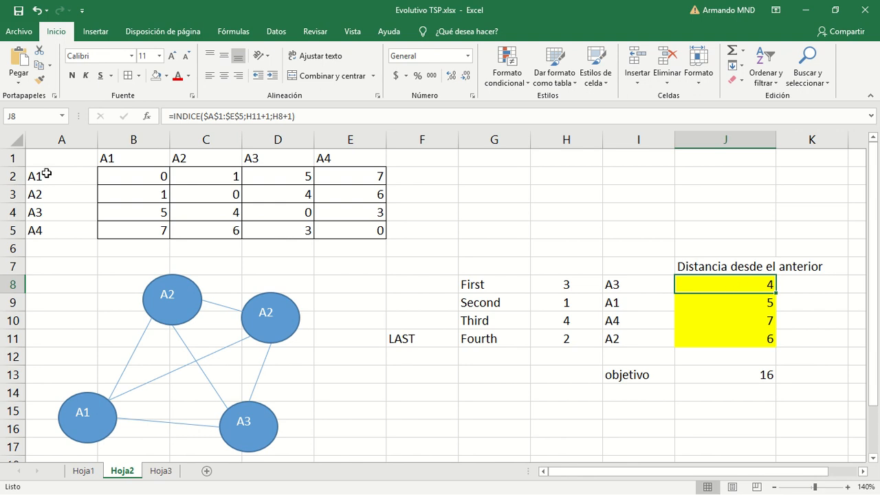
pyautogui.moveTo(47, 174); pyautogui.dragTo(41, 228)
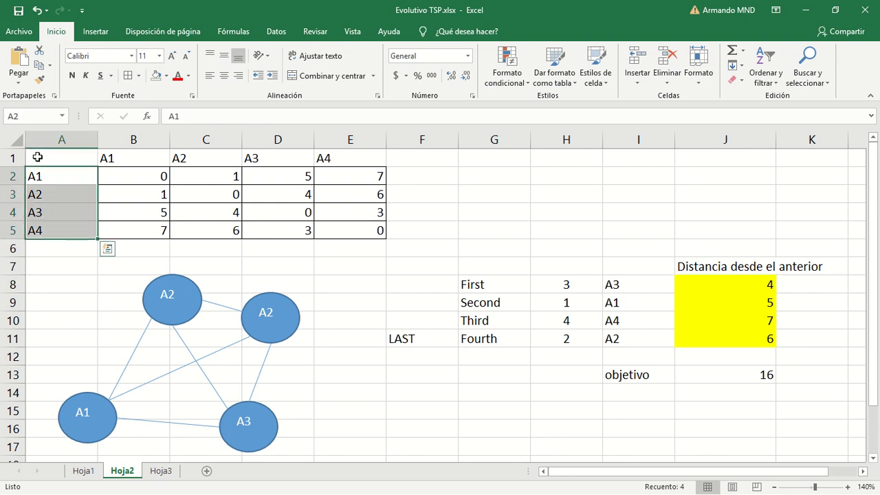
pyautogui.moveTo(38, 157); pyautogui.dragTo(383, 231)
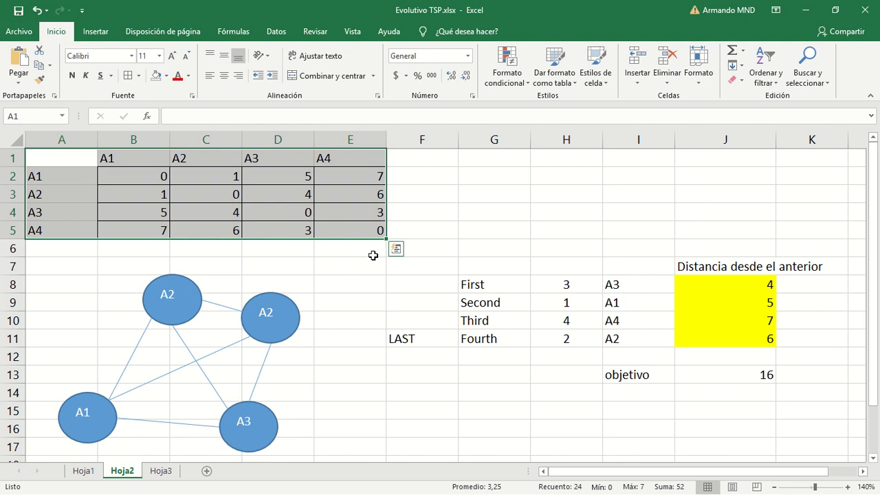
pyautogui.click(746, 283)
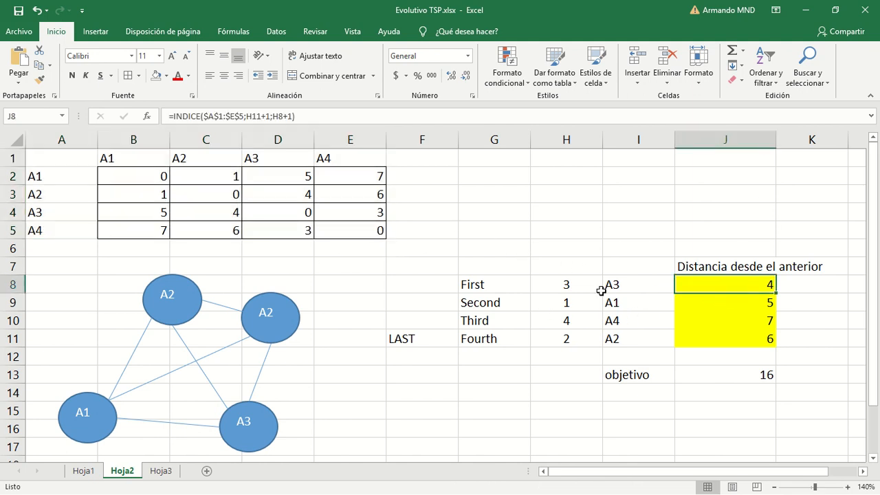
# Compare the First stop's number in H8 and its city in I8 with the LAST stop in row 11.
pyautogui.click(577, 287)
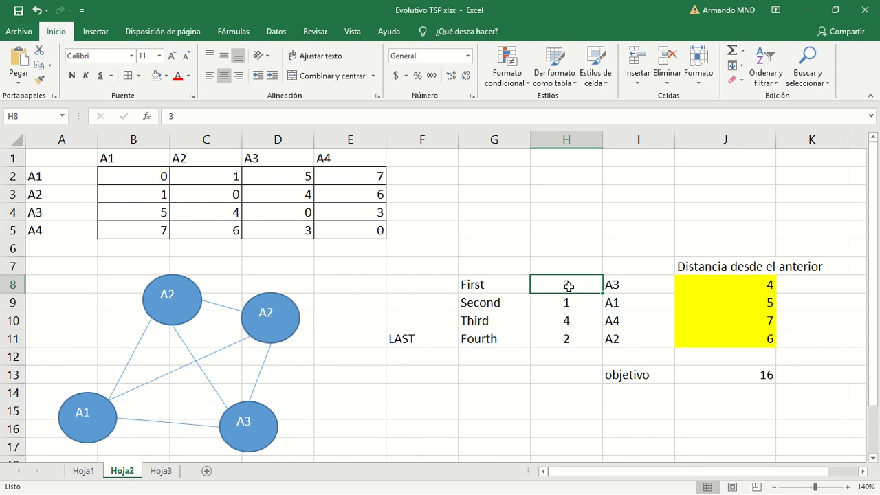
pyautogui.click(725, 273)
pyautogui.click(576, 293)
pyautogui.click(610, 283)
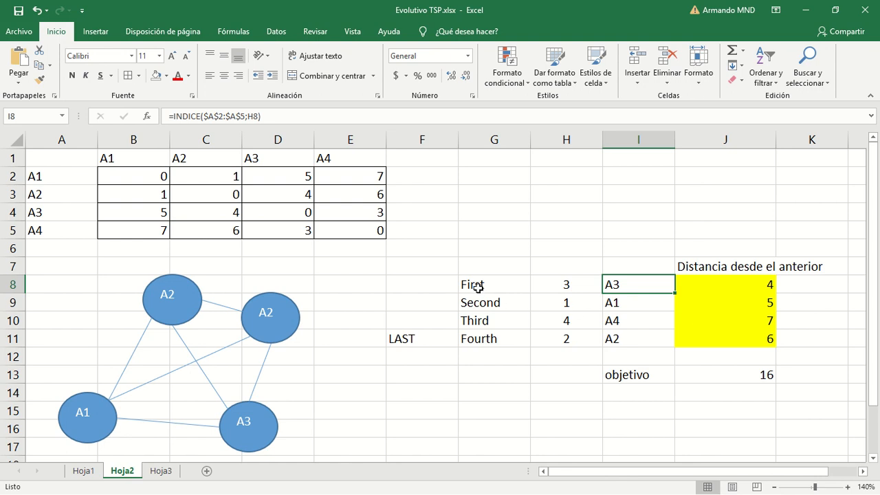
pyautogui.click(404, 341)
pyautogui.click(629, 283)
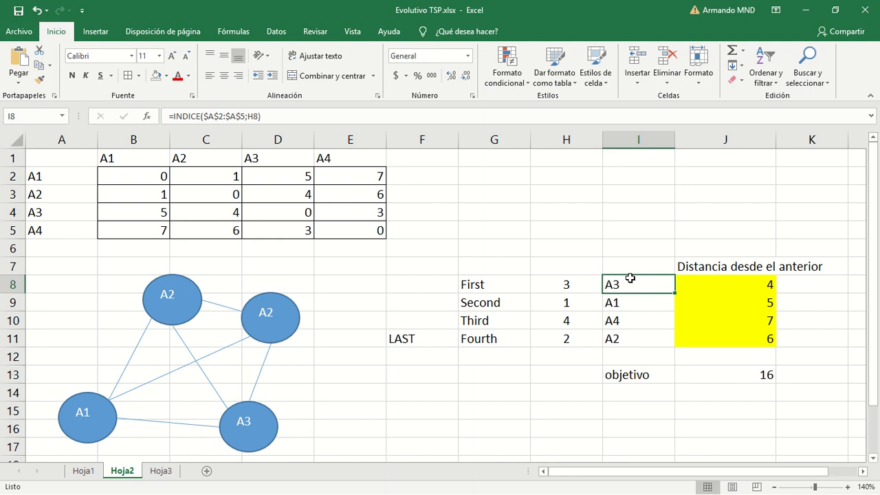
# Examine the matrix argument $A$1:$E$5 inside the INDICE formula in J8, leaving the formula as it is.
pyautogui.click(733, 284)
pyautogui.doubleClick(737, 284)
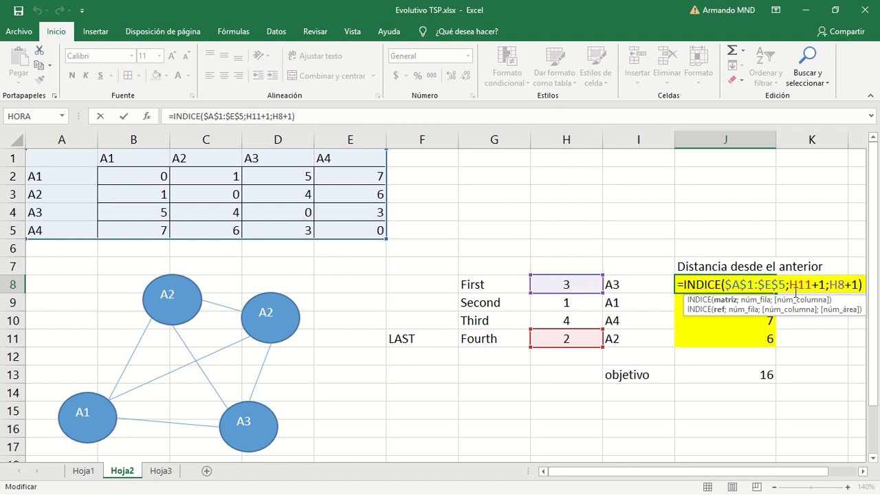
pyautogui.moveTo(784, 284); pyautogui.dragTo(724, 284)
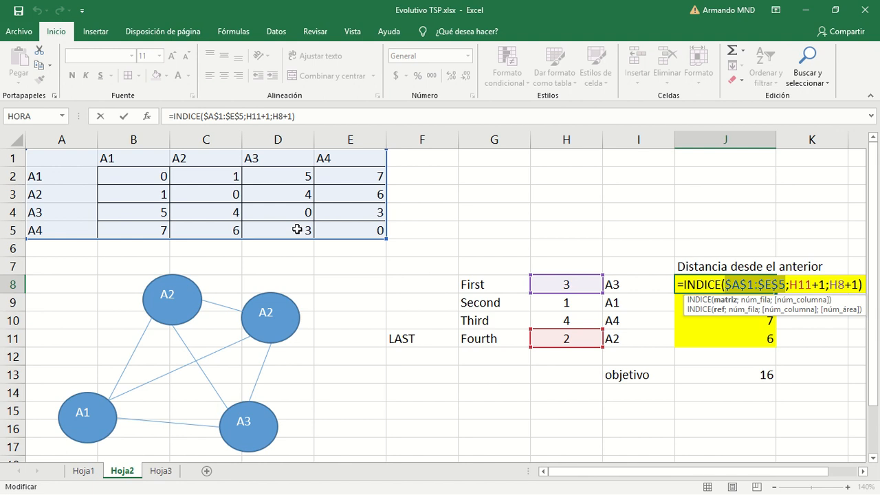
pyautogui.press('Escape')
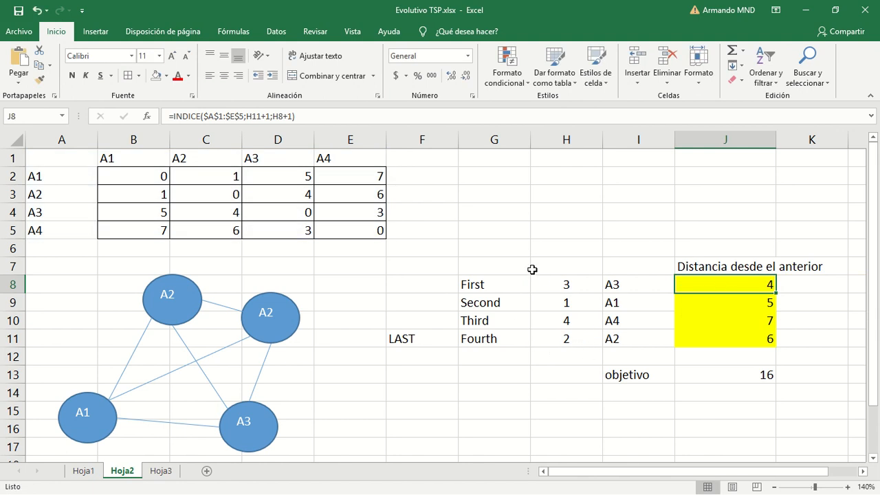
# Examine the row argument H11+1 and the column argument H8+1 in J8's INDICE formula, relating them to the Fourth stop in H11.
pyautogui.click(561, 336)
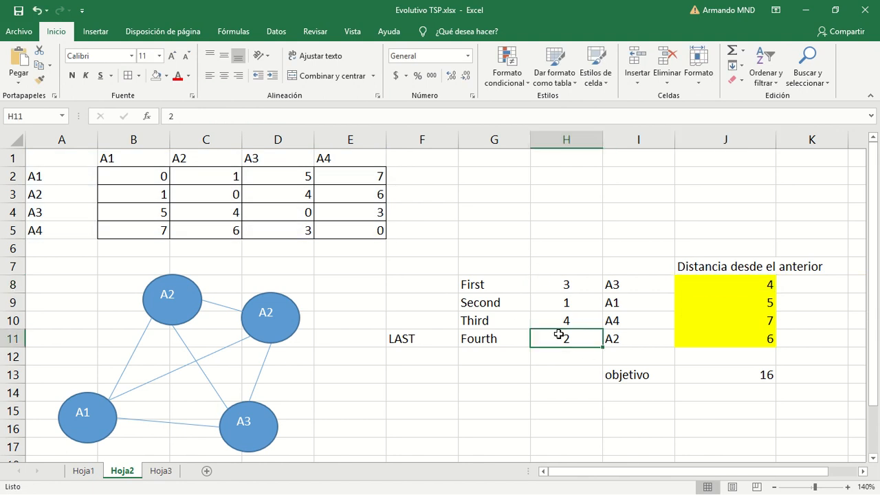
pyautogui.click(752, 279)
pyautogui.click(567, 333)
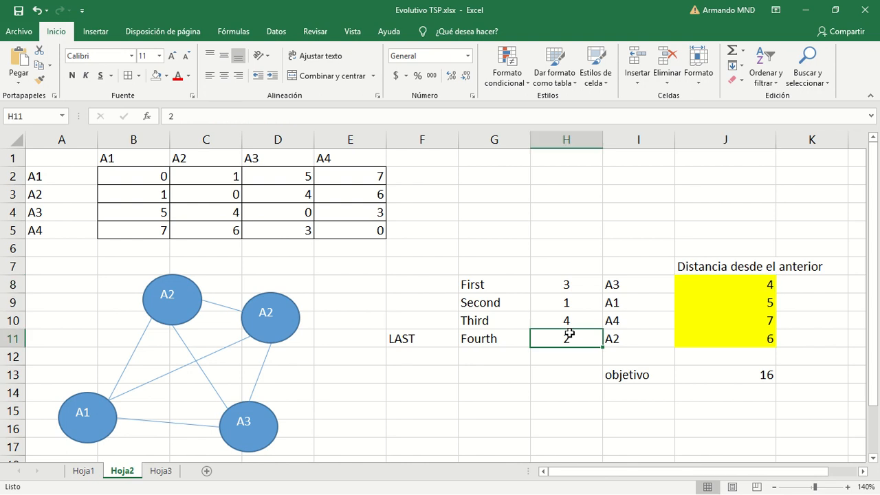
pyautogui.doubleClick(748, 288)
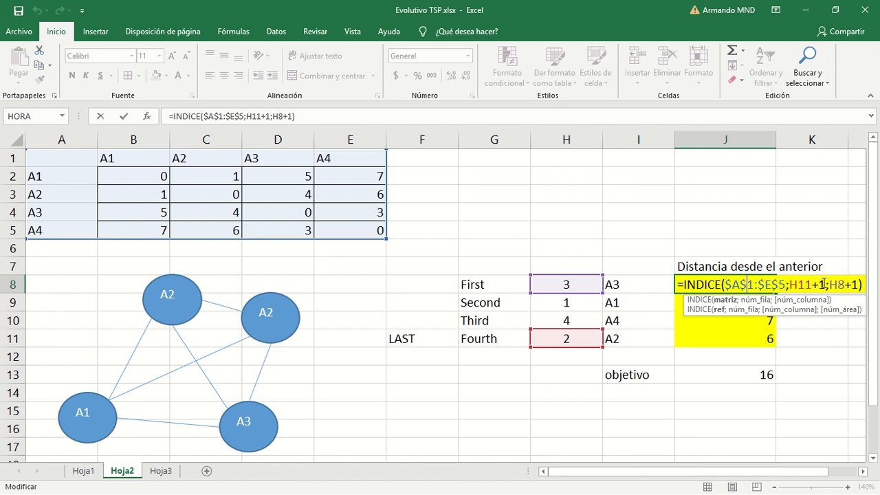
pyautogui.moveTo(824, 284); pyautogui.dragTo(788, 284)
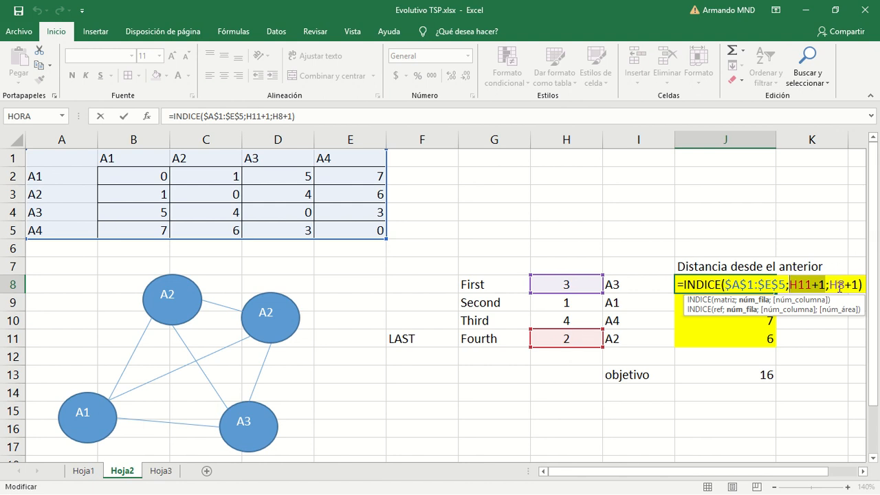
pyautogui.click(833, 284)
pyautogui.moveTo(829, 284); pyautogui.dragTo(861, 284)
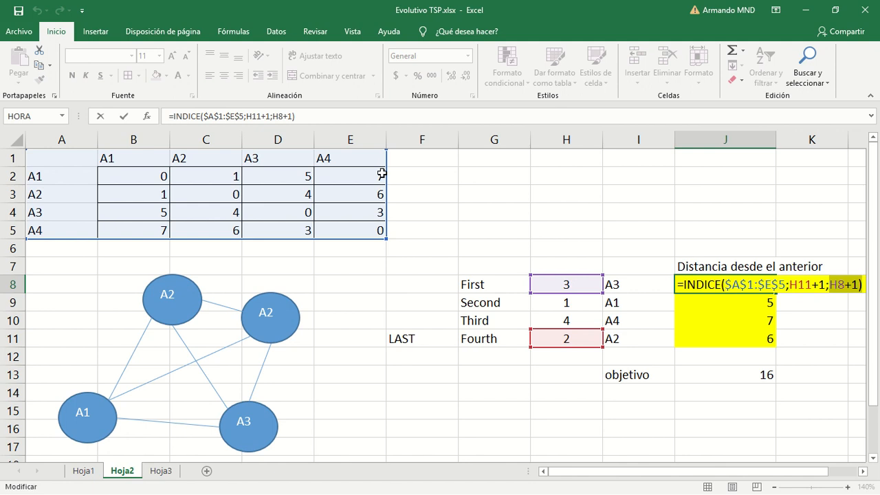
pyautogui.press('Return')
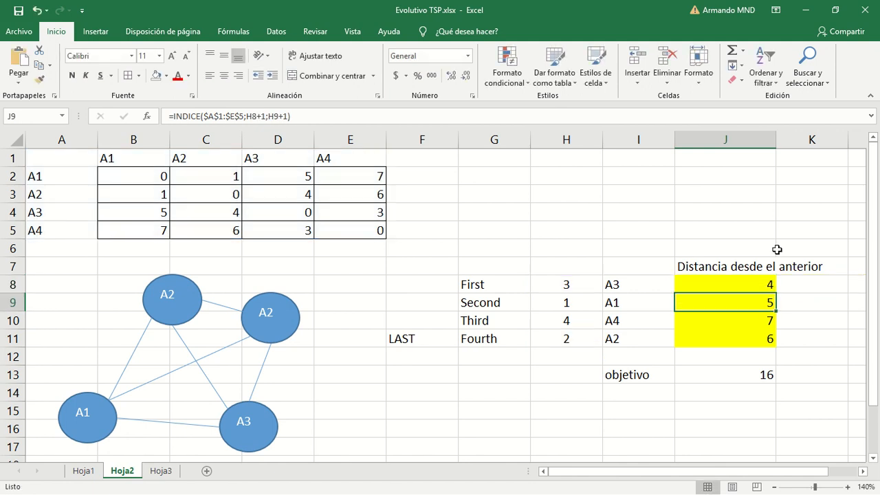
# Check the distances from the previous city in J8:J10 against the stop labels in column G.
pyautogui.click(742, 284)
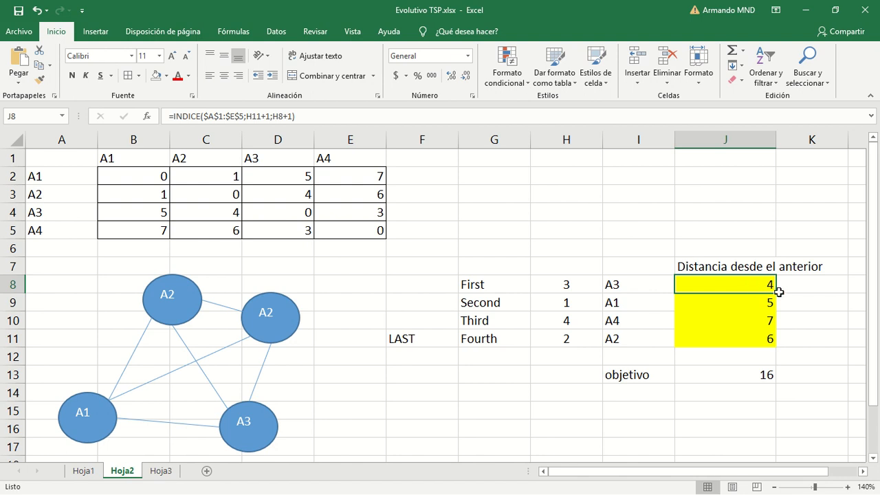
pyautogui.click(718, 307)
pyautogui.click(476, 302)
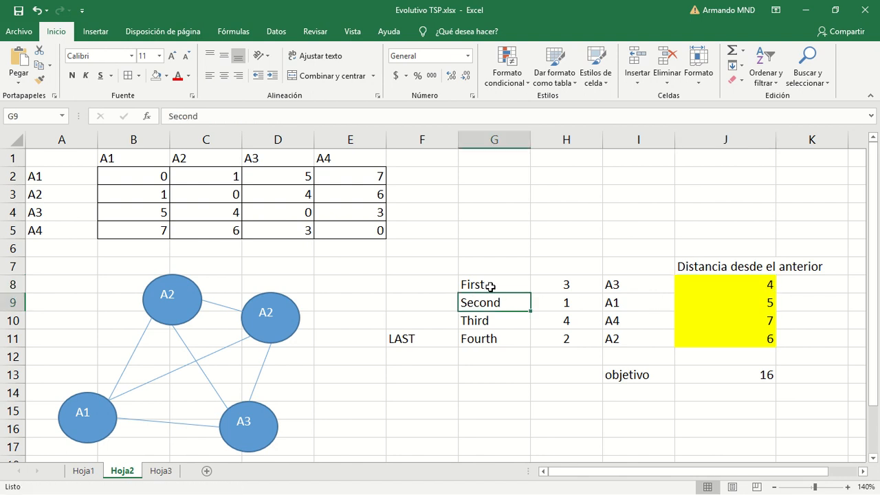
pyautogui.click(761, 316)
# Extend the objective's SUMA in J13 to cover J8:J11.
pyautogui.doubleClick(756, 378)
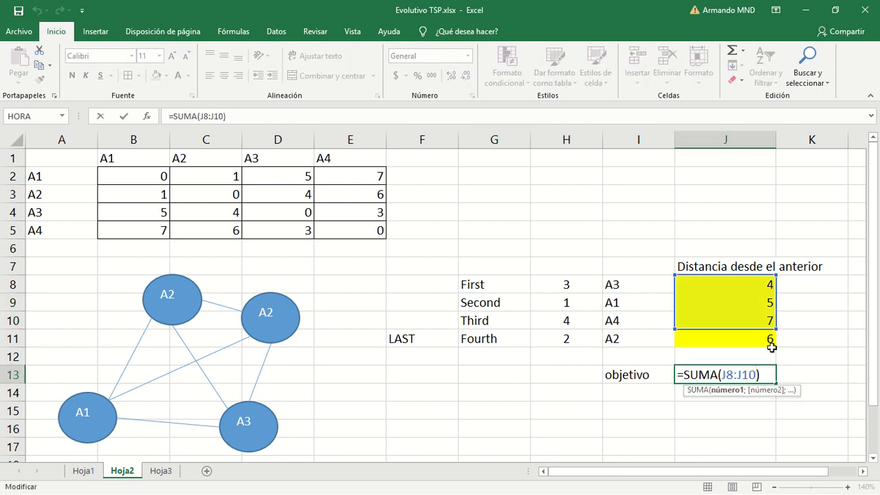
pyautogui.moveTo(775, 330); pyautogui.dragTo(780, 347)
pyautogui.press('Return')
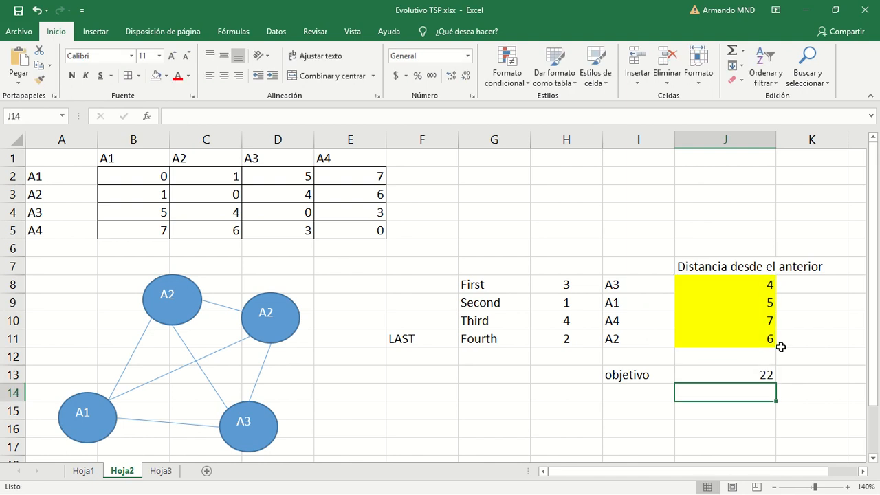
pyautogui.click(752, 374)
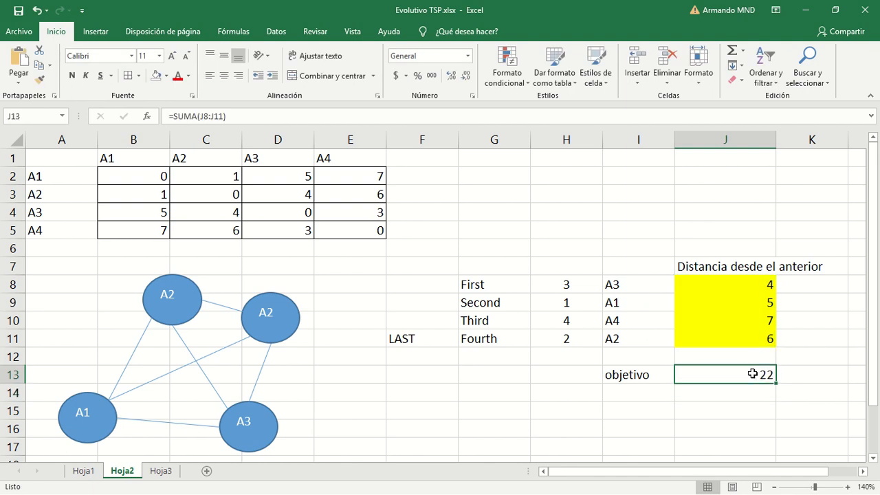
# Set the visiting order in H8:H11 to 4, 3, 2, 1 and check the objective in J13.
pyautogui.click(573, 284)
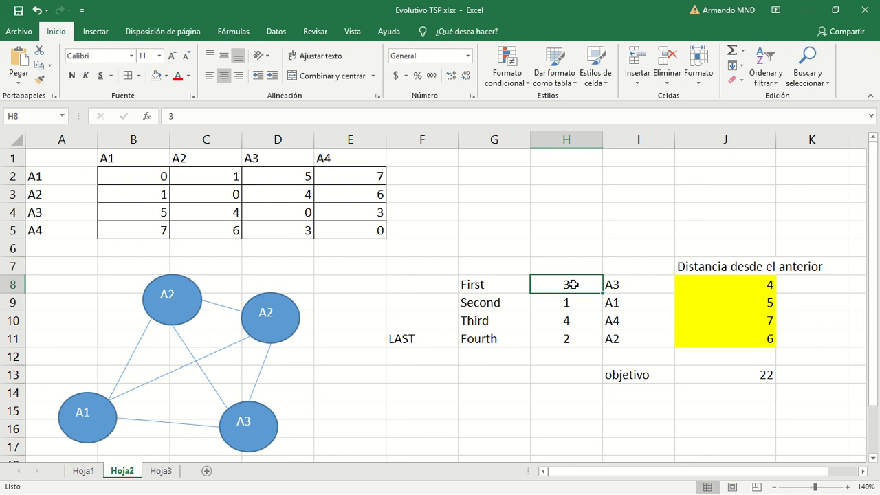
pyautogui.write('4')
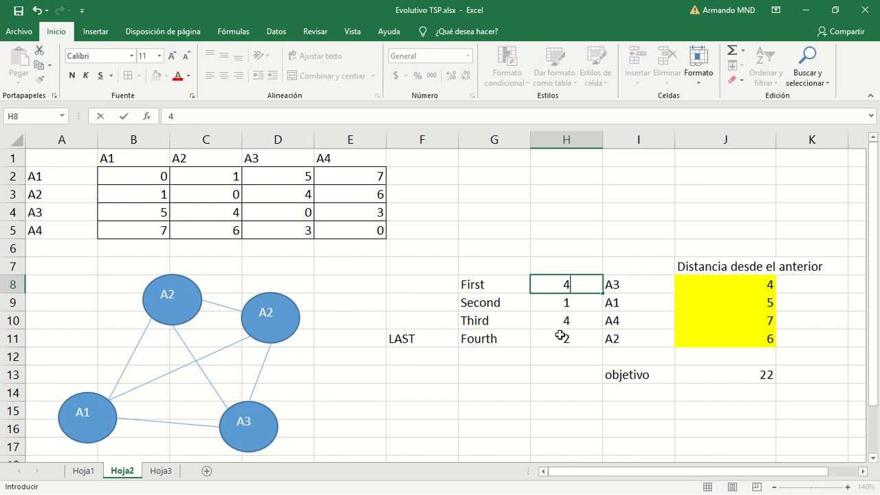
pyautogui.press('Return')
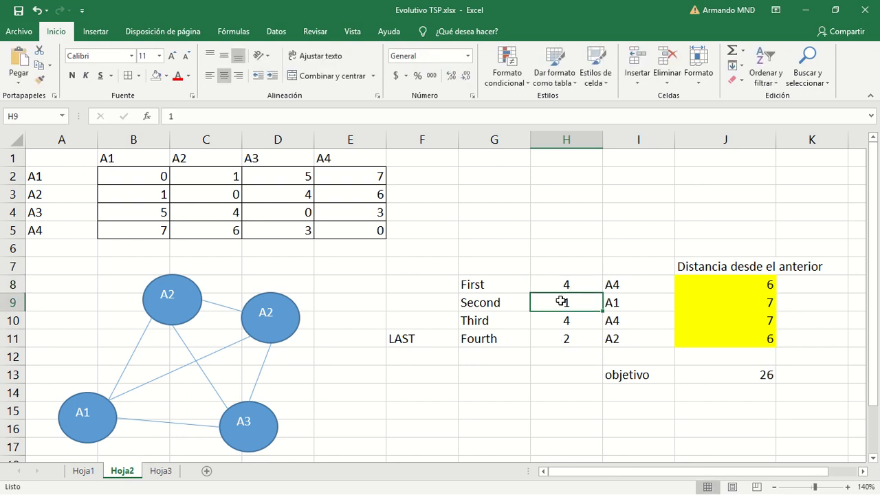
pyautogui.write('3')
pyautogui.press('Return')
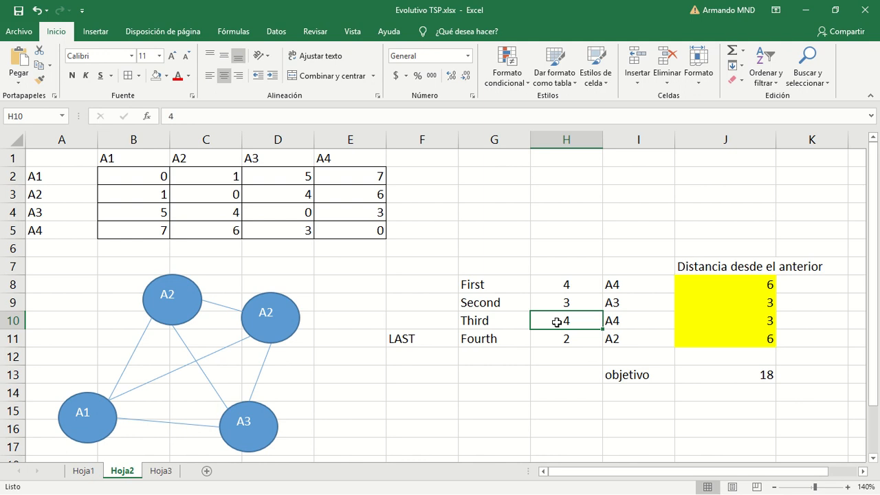
pyautogui.write('2')
pyautogui.click(564, 339)
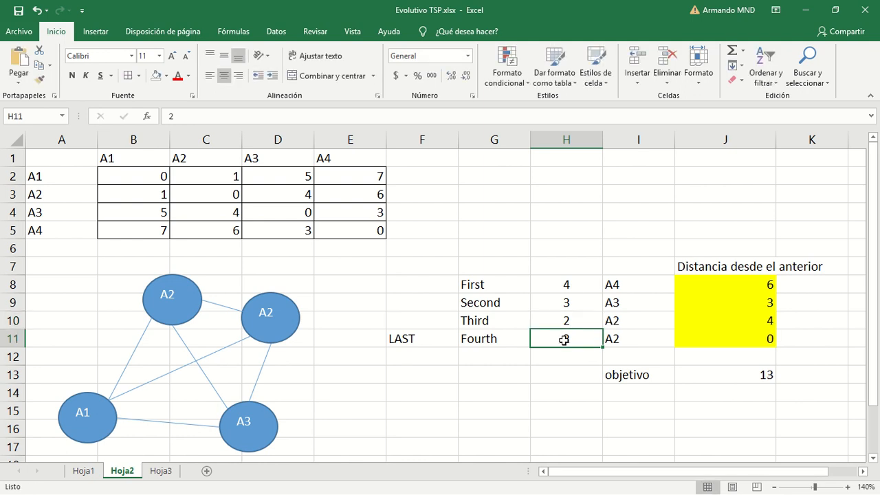
pyautogui.write('1')
pyautogui.press('Return')
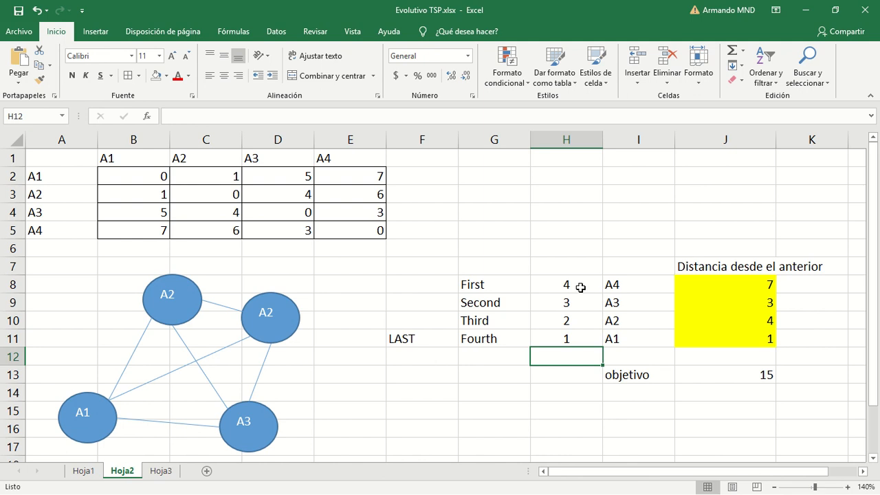
pyautogui.click(761, 374)
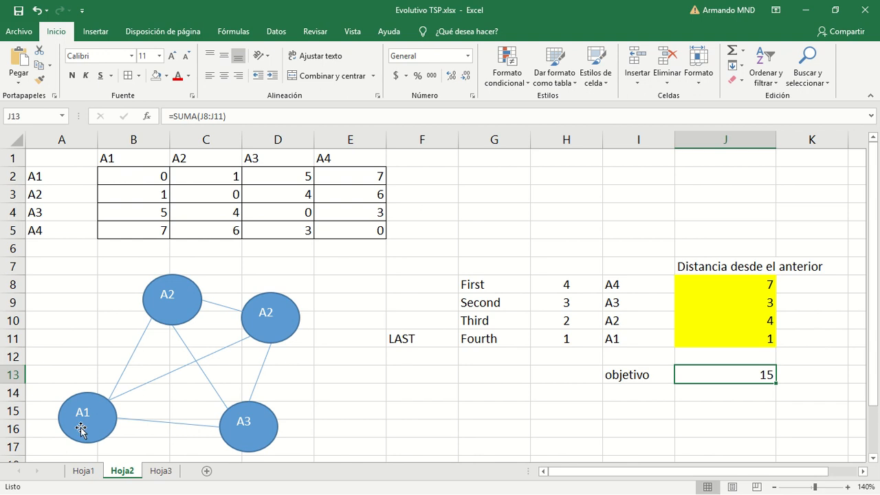
# Switch to sheet Hoja1 and examine the permutaciones for n = 1, 2 and 3.
pyautogui.click(85, 473)
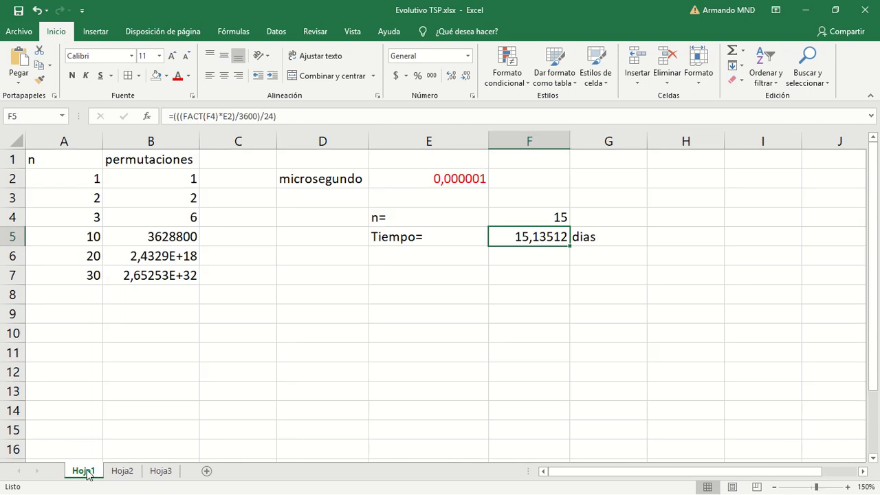
pyautogui.click(84, 179)
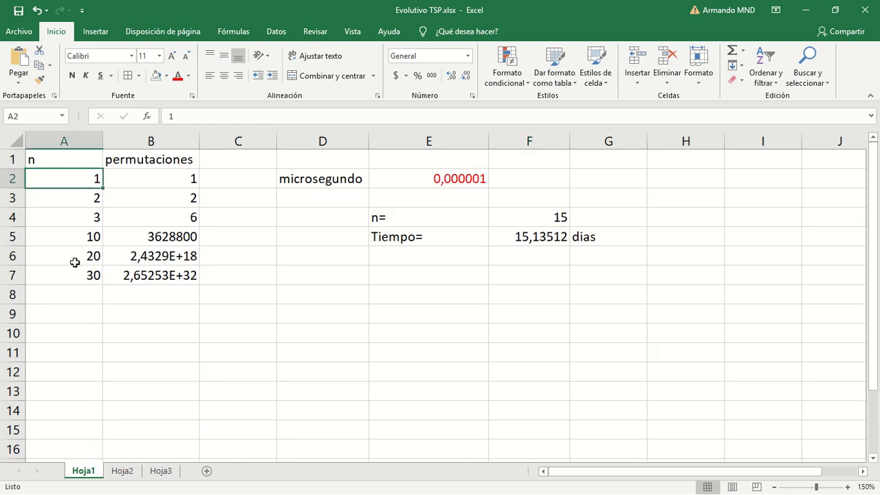
pyautogui.click(87, 202)
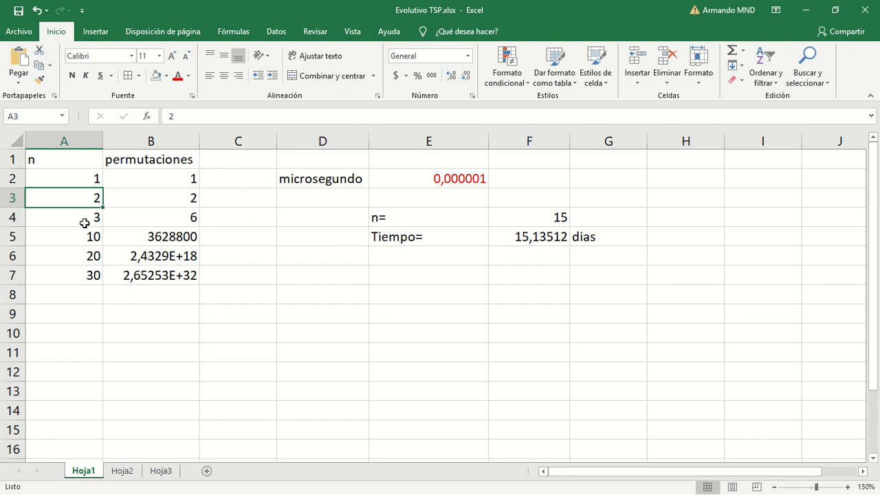
pyautogui.click(85, 223)
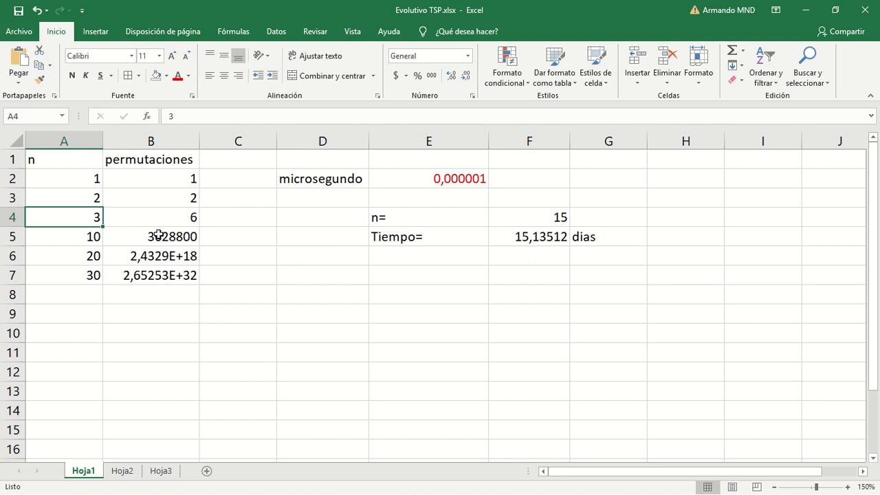
pyautogui.moveTo(81, 177); pyautogui.dragTo(128, 181)
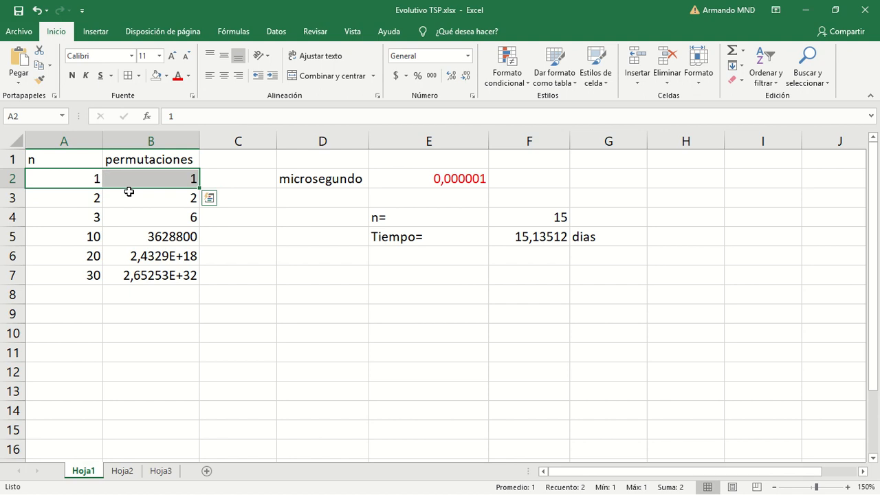
# Examine the factorial formula in column B for n = 3 and 10, and the Tiempo formula in F5 with its n in F4.
pyautogui.click(153, 232)
pyautogui.click(89, 219)
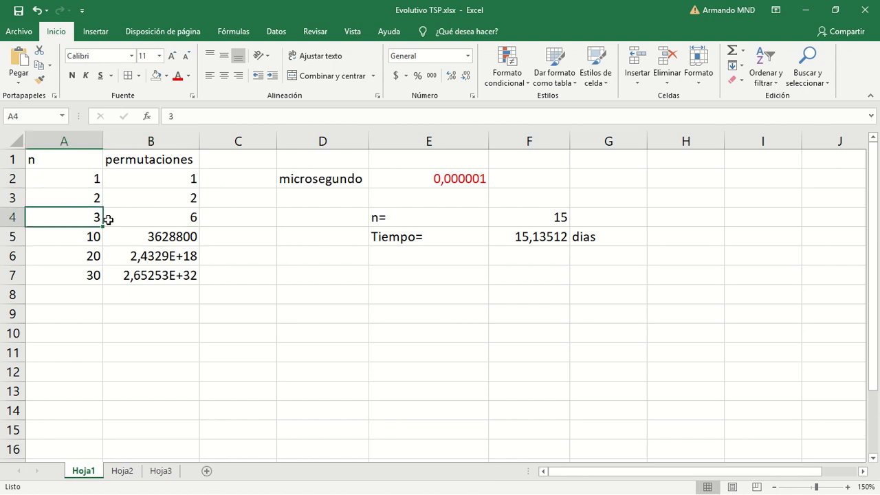
pyautogui.click(173, 217)
pyautogui.click(89, 238)
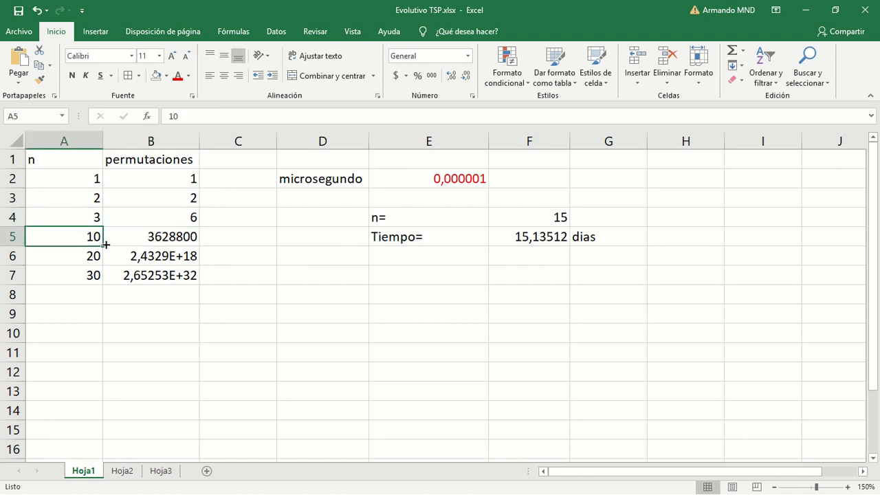
pyautogui.click(163, 234)
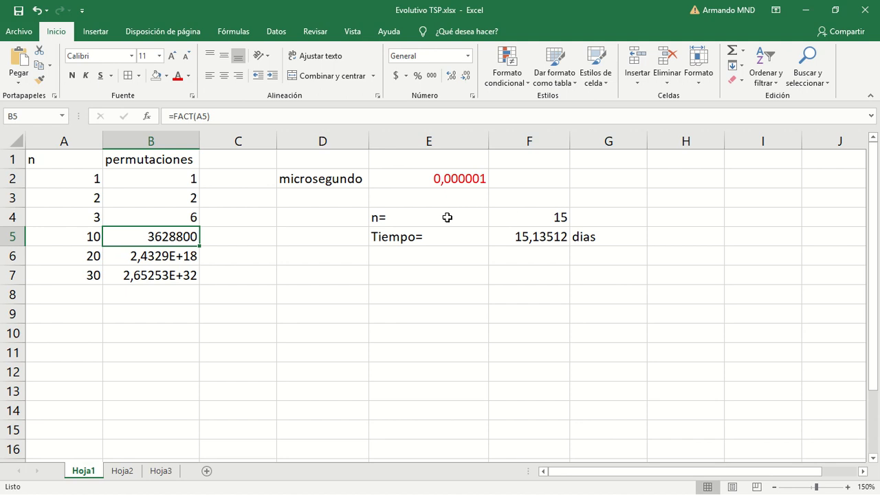
pyautogui.click(558, 216)
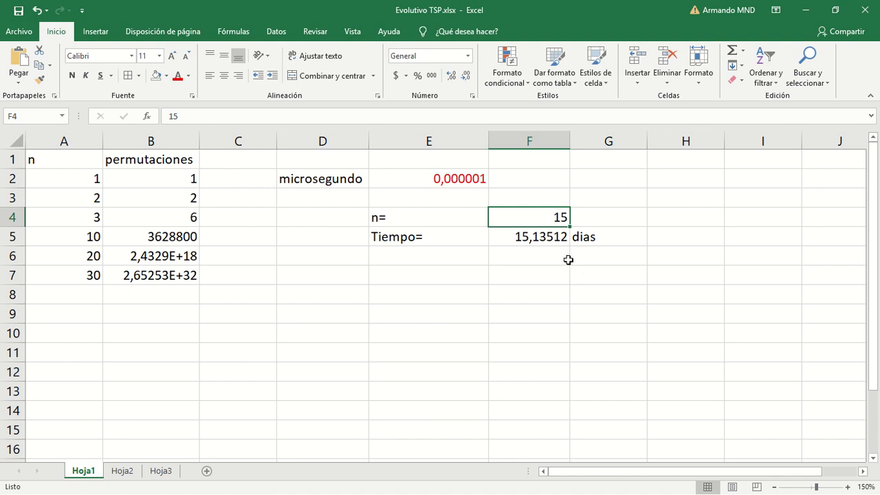
pyautogui.click(543, 242)
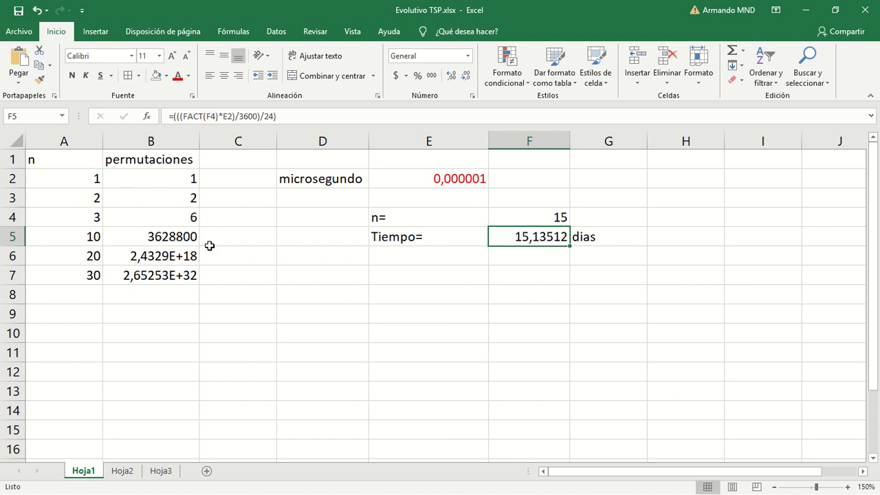
# Return to sheet Hoja2 and switch to the open PowerPoint window.
pyautogui.click(122, 470)
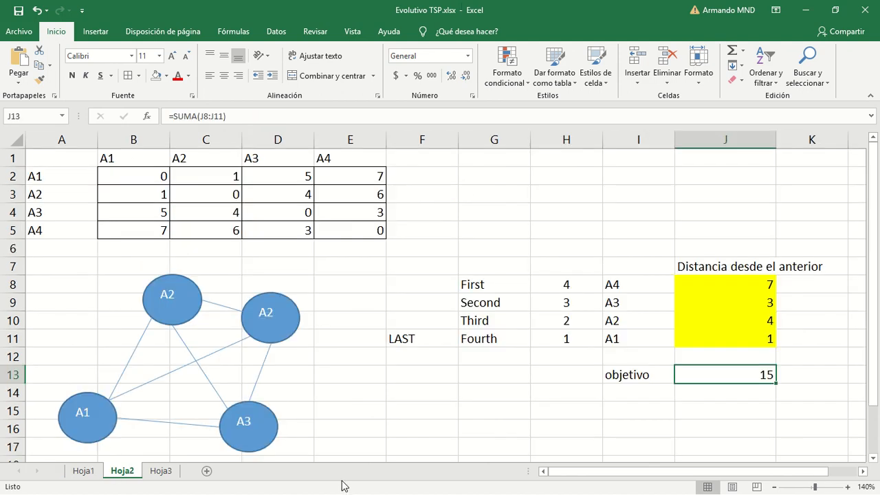
pyautogui.press('super')
pyautogui.click(462, 481)
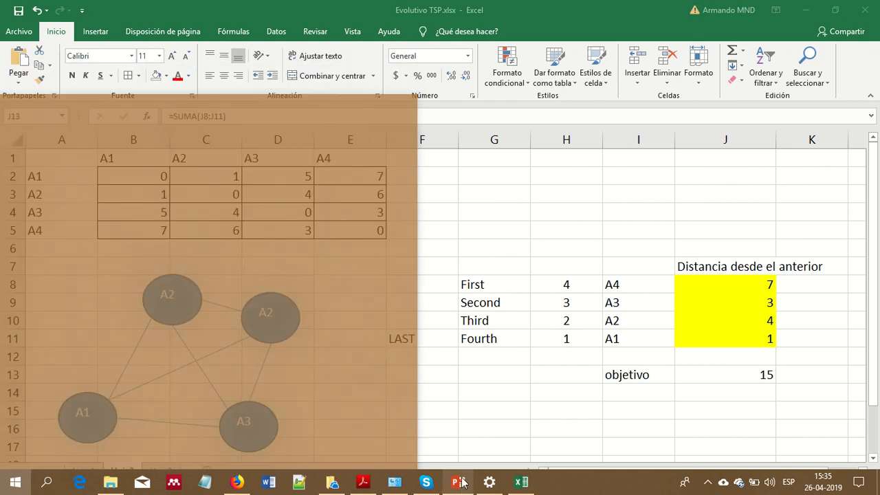